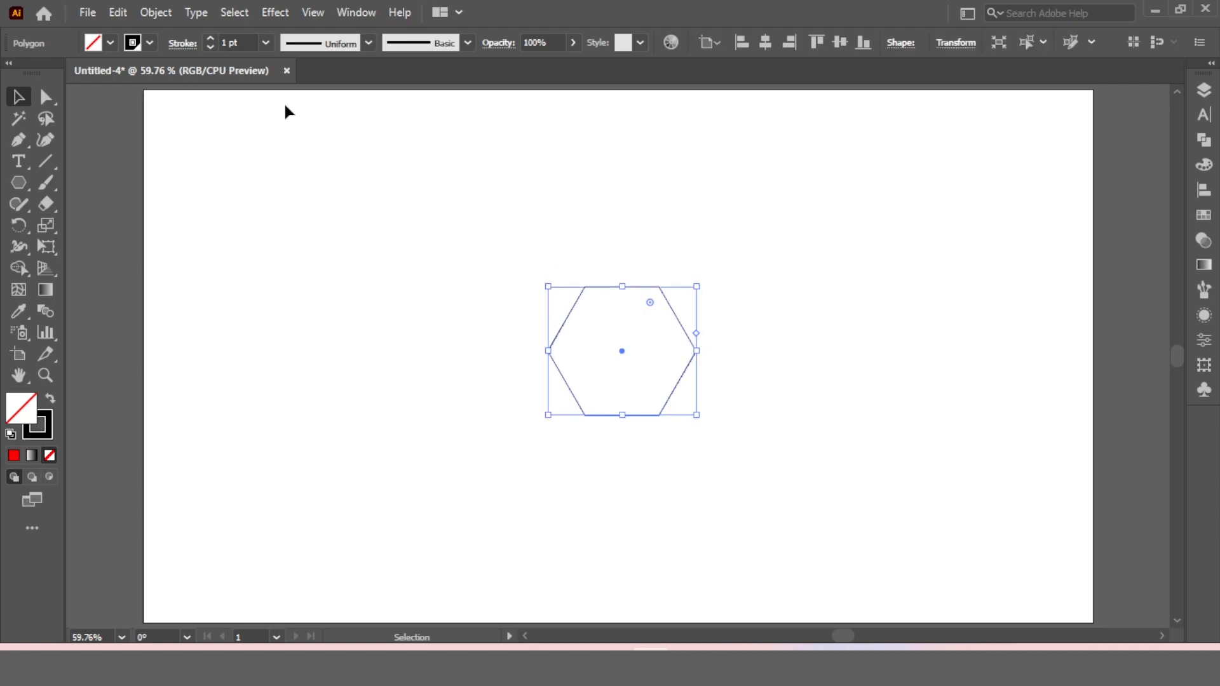
Step: Set the hexagon's stroke weight to 4 pt and deselect it
left_click(265, 42)
left_click(282, 175)
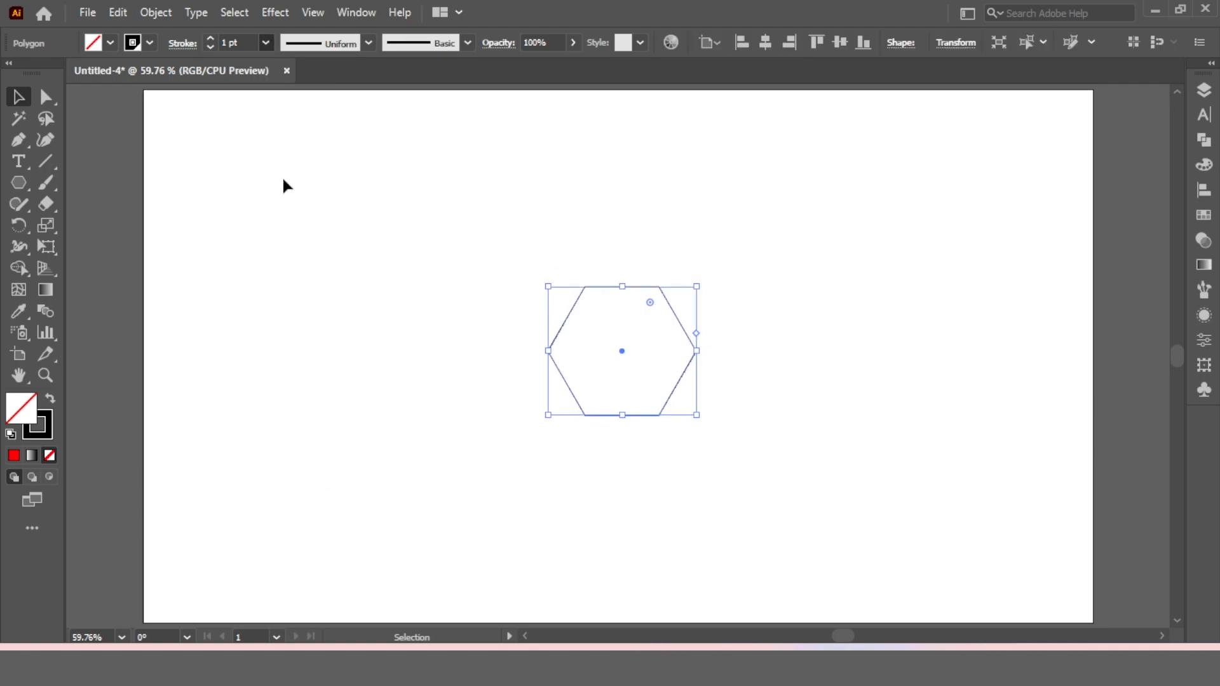
left_click(733, 200)
Step: Duplicate the hexagon horizontally to the left by half its width and align both hexagons to the artboard's vertical center
key("ctrl+plus")
key("ctrl+plus")
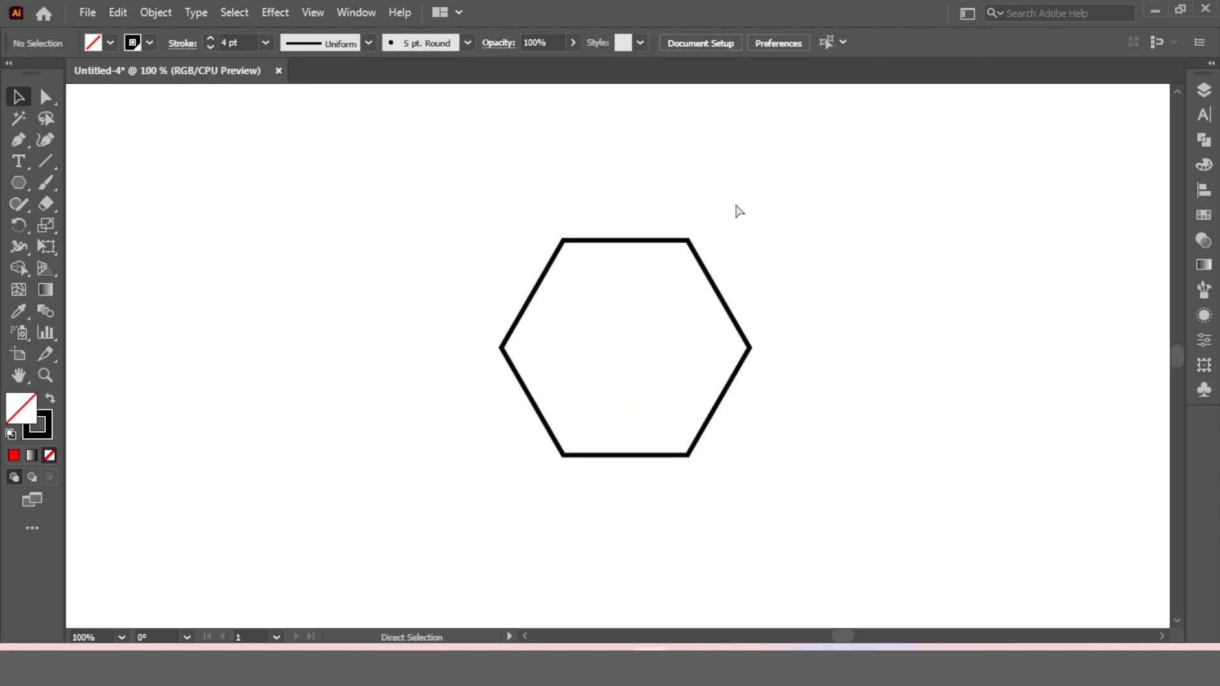
left_click_drag(806, 190, 503, 348)
left_click_drag(456, 181, 772, 549)
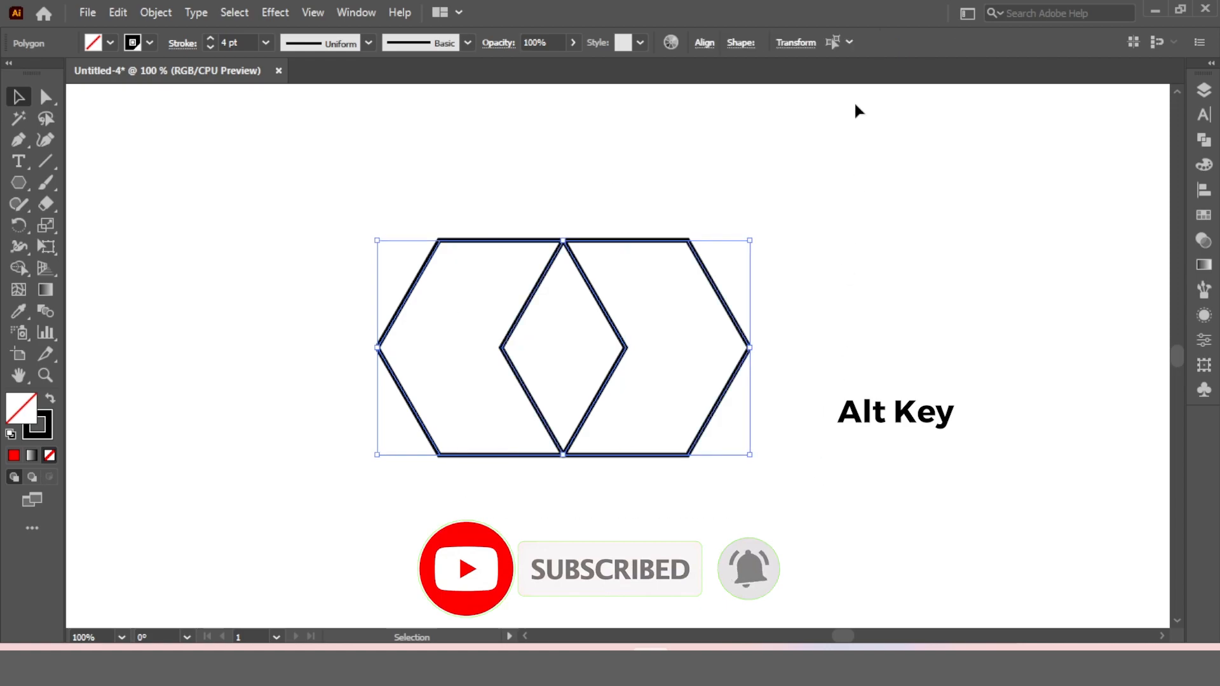
left_click(1207, 191)
left_click(1136, 129)
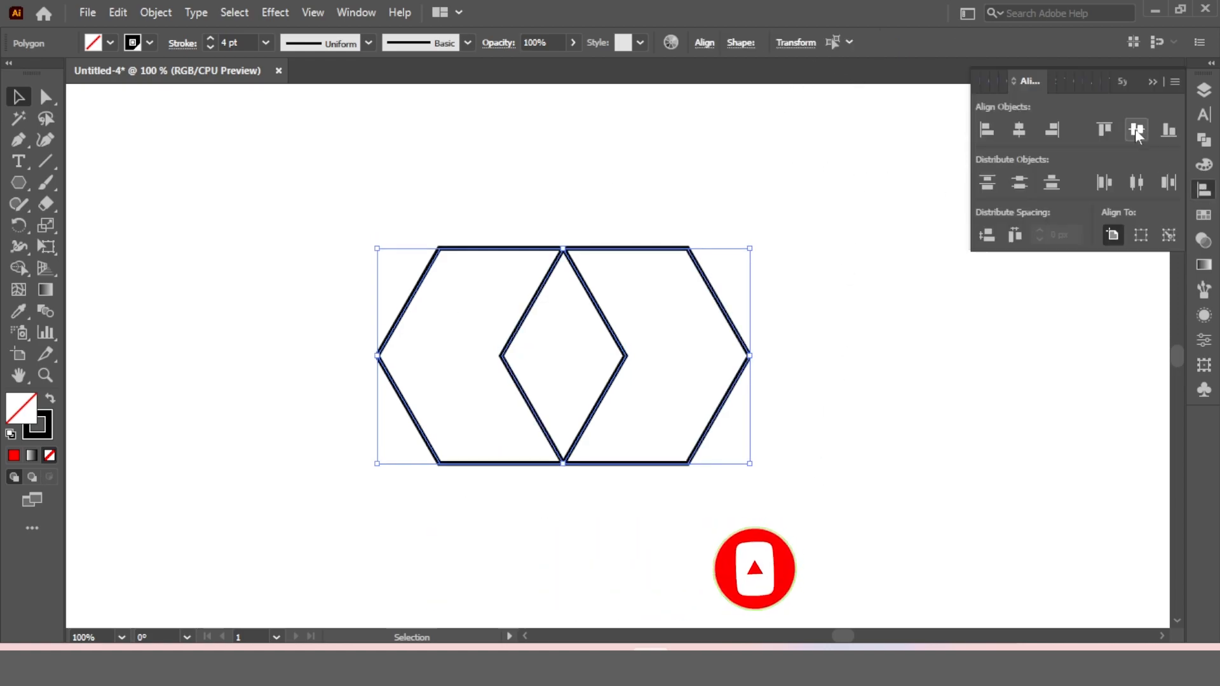
Step: Select both hexagons and remove the right hexagon's part outside the overlap with the Shape Builder tool
left_click(824, 163)
left_click_drag(751, 240, 400, 449)
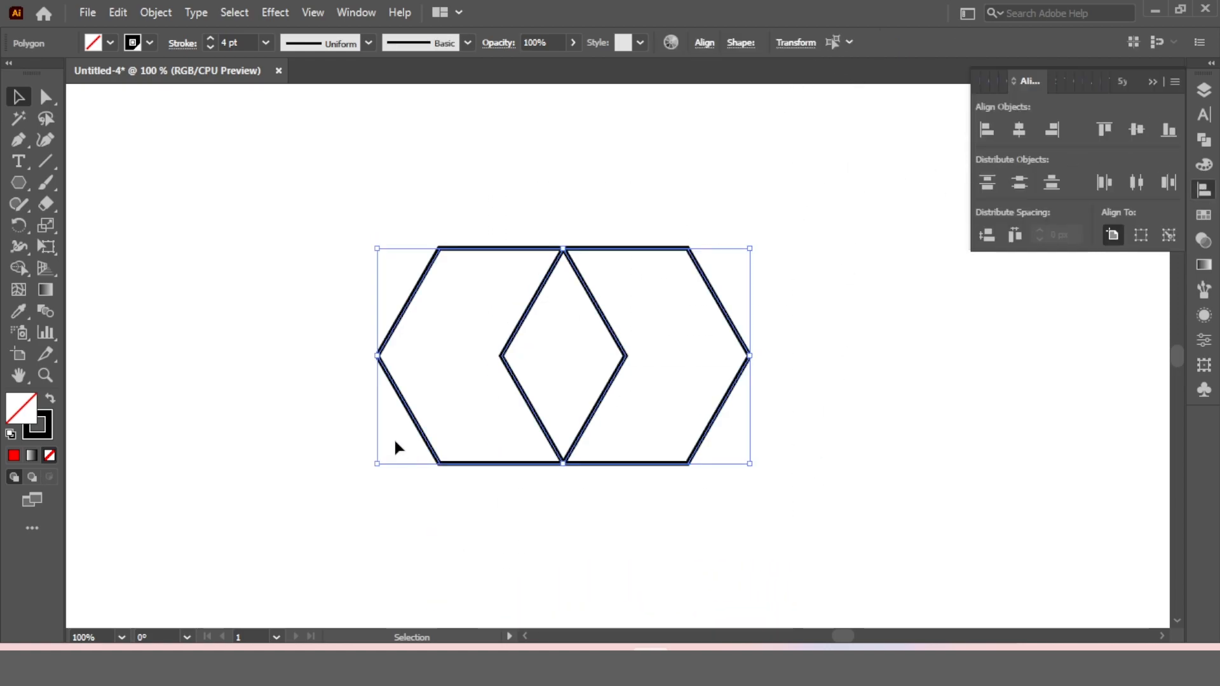
left_click(24, 274)
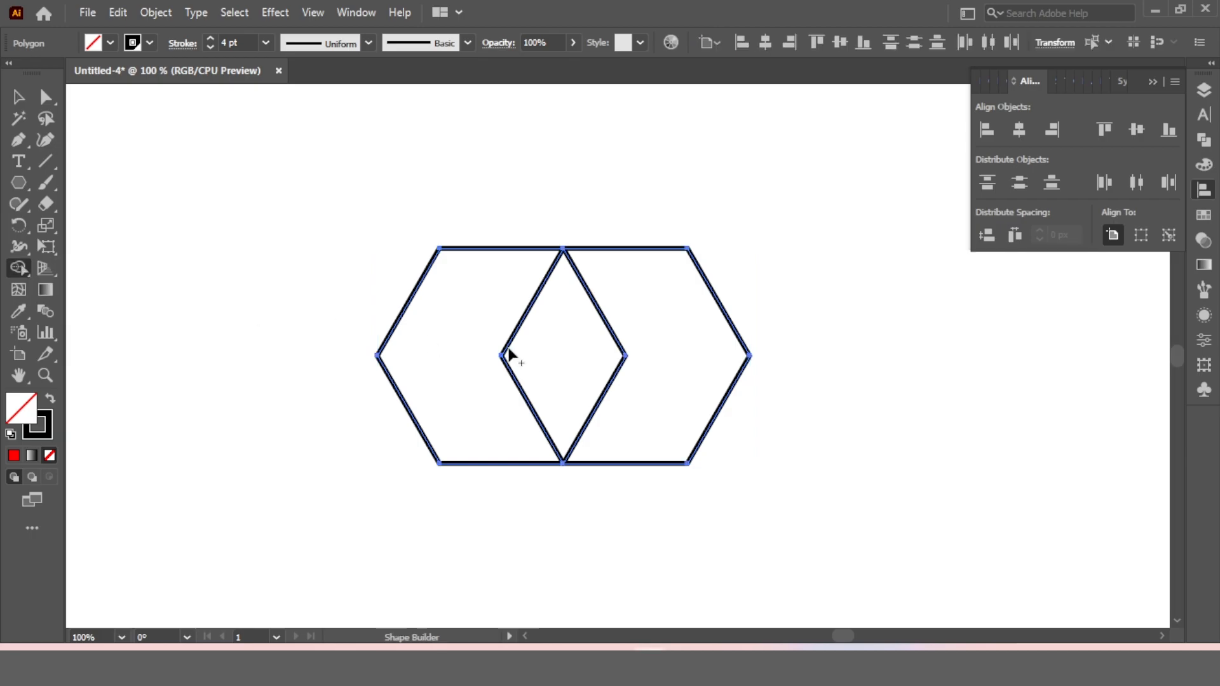
left_click(768, 360, "alt")
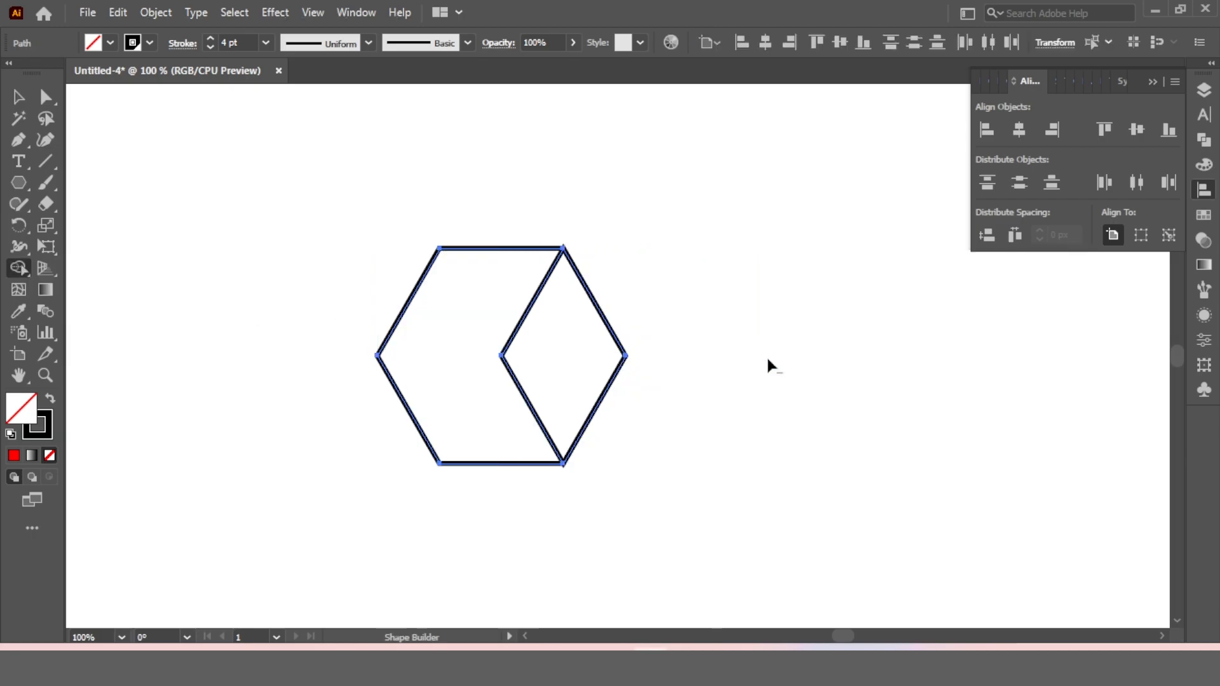
Step: Select the remaining left shape and the diamond and group them
left_click(19, 96)
left_click_drag(367, 185, 588, 423)
right_click(591, 329)
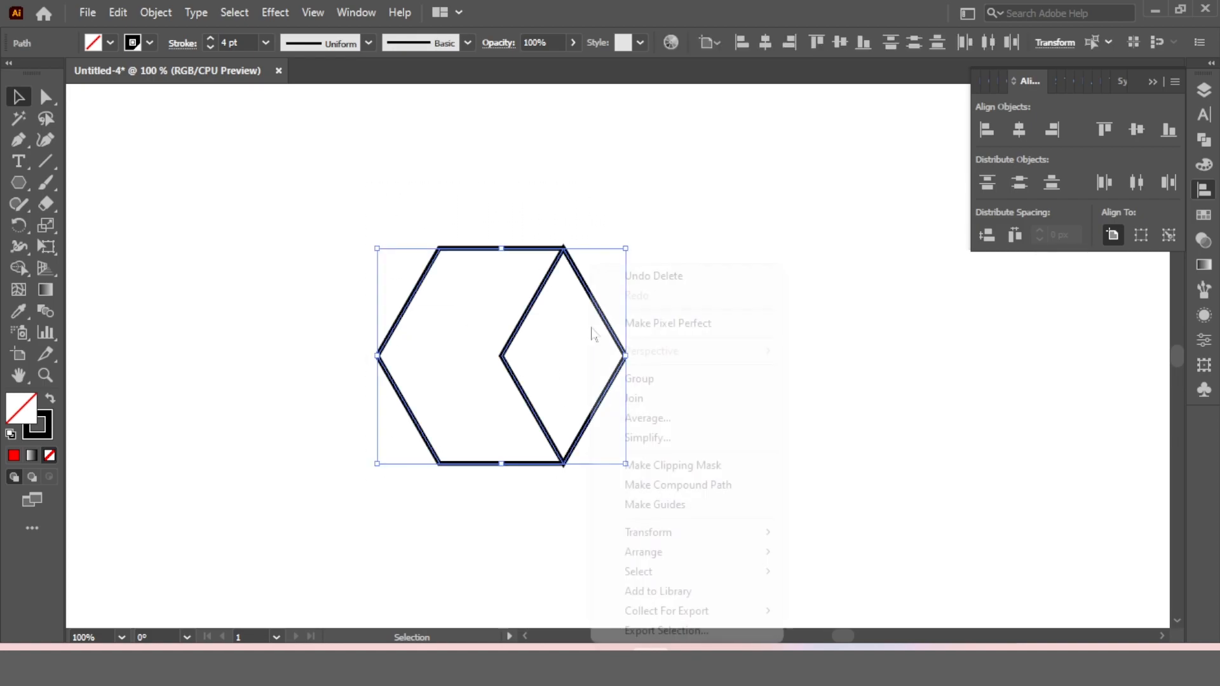
left_click(660, 378)
Step: Draw a horizontal line from the cube's inner corner to its left corner and group it with the cube
left_click(46, 162)
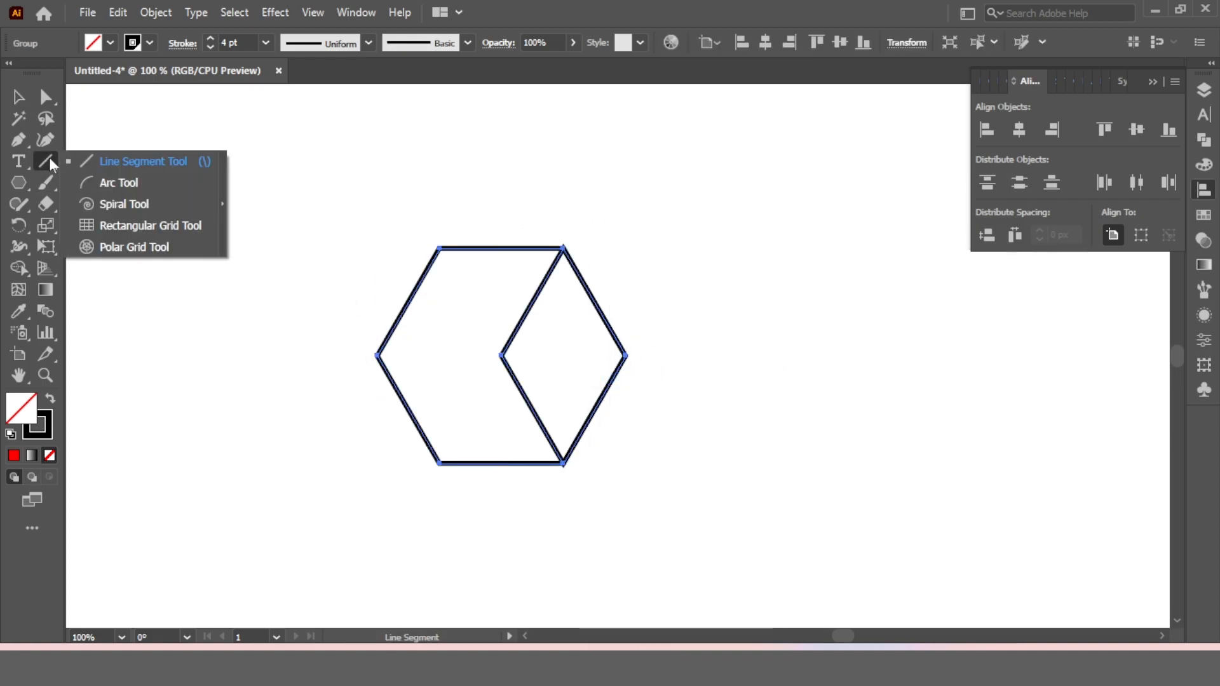
left_click_drag(502, 356, 376, 356)
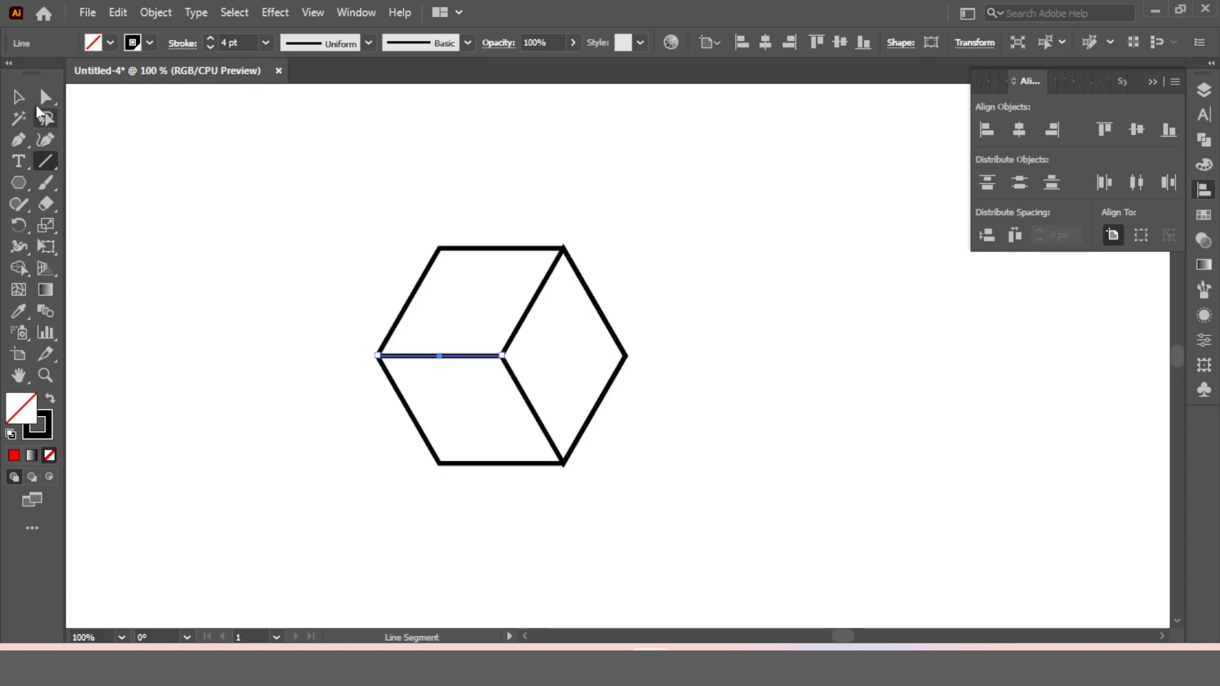
left_click(19, 97)
left_click_drag(289, 202, 554, 369)
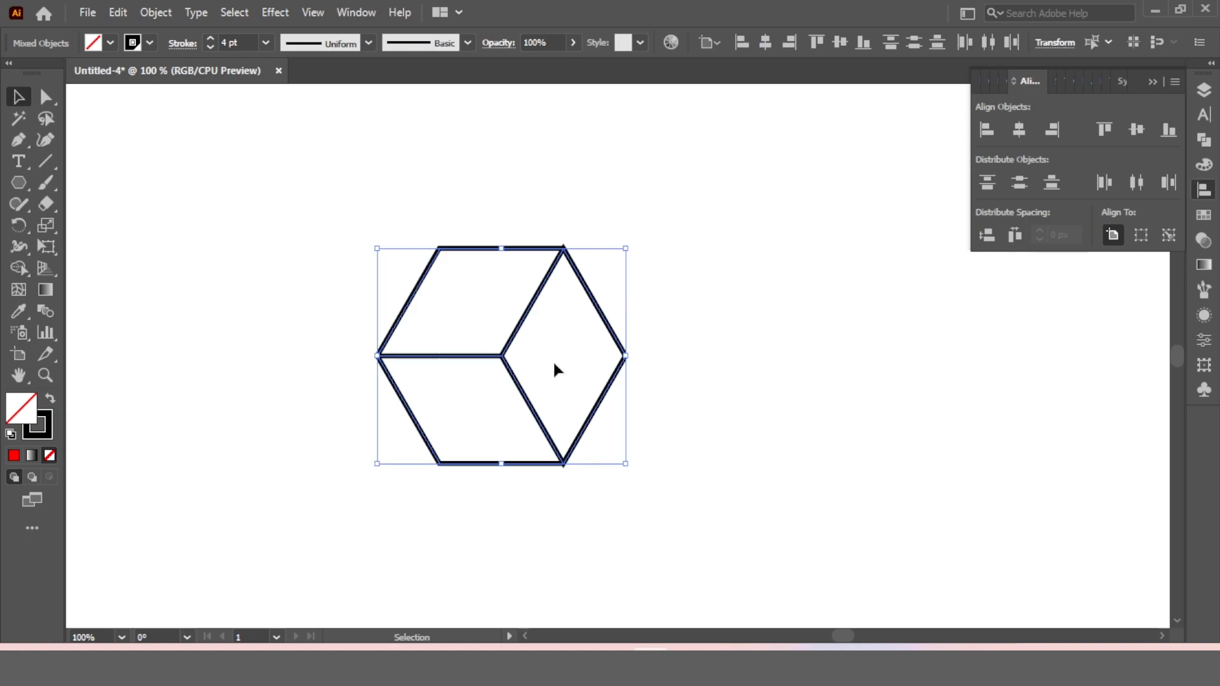
right_click(545, 313)
left_click(598, 452)
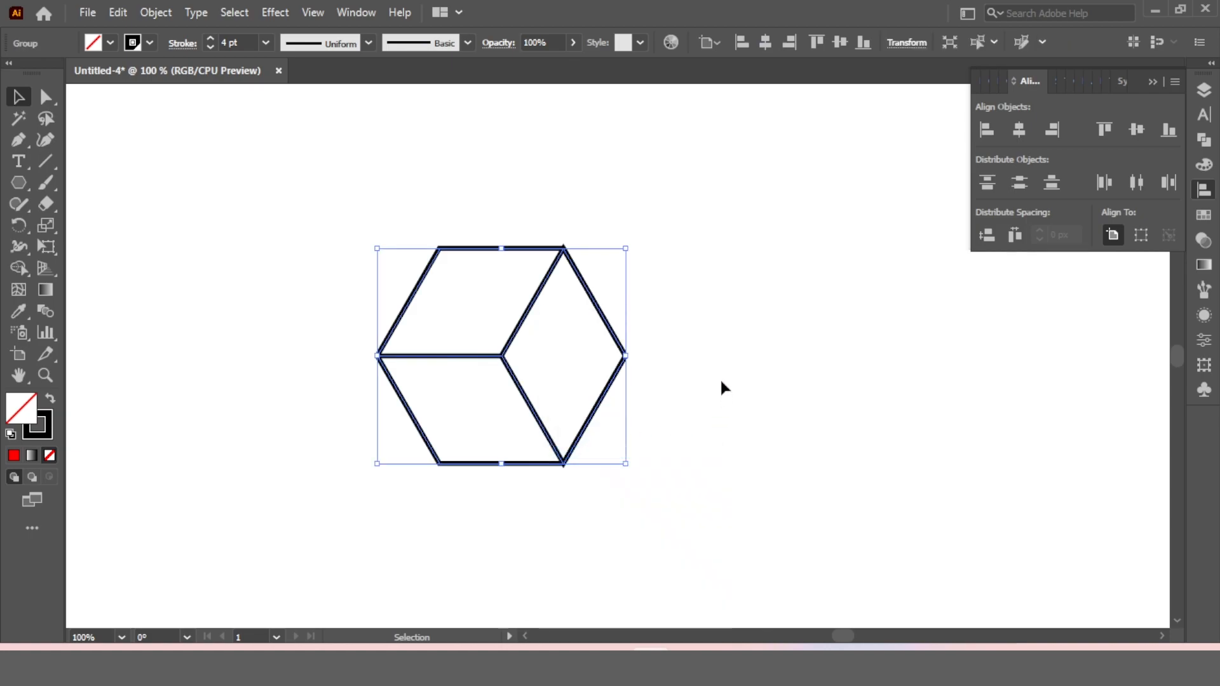
Step: Center the cube group horizontally on the artboard and set its stroke weight to 2 pt
left_click(1019, 131)
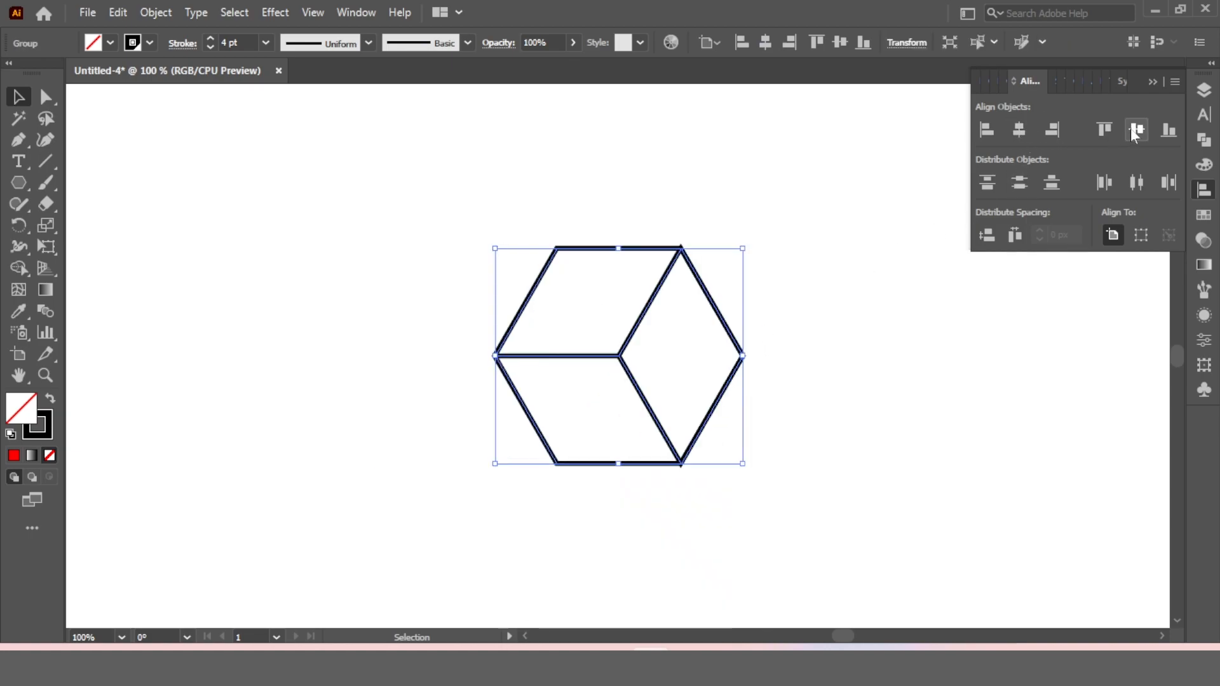
left_click(266, 43)
left_click(291, 145)
left_click(803, 227)
Step: Duplicate the cube to the left by half its width and erase the two diagonal edges inside the overlap with Shape Builder
left_click_drag(803, 227, 521, 401)
left_click_drag(754, 179, 502, 422)
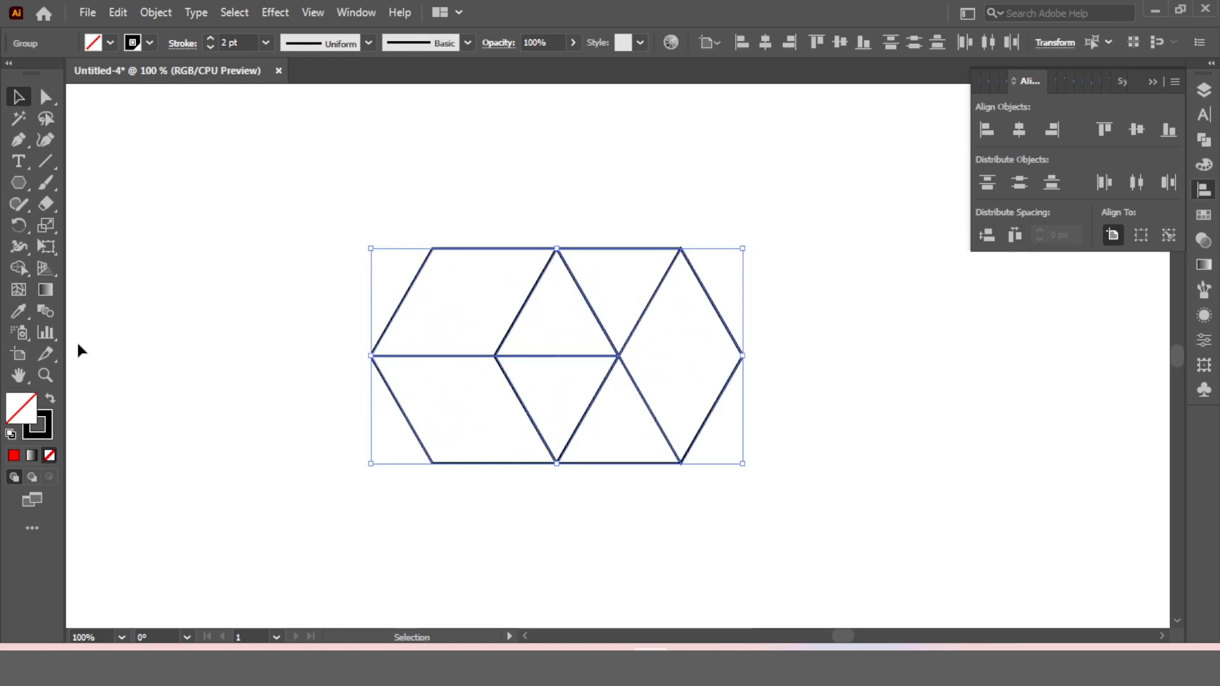
left_click_drag(25, 265, 121, 275)
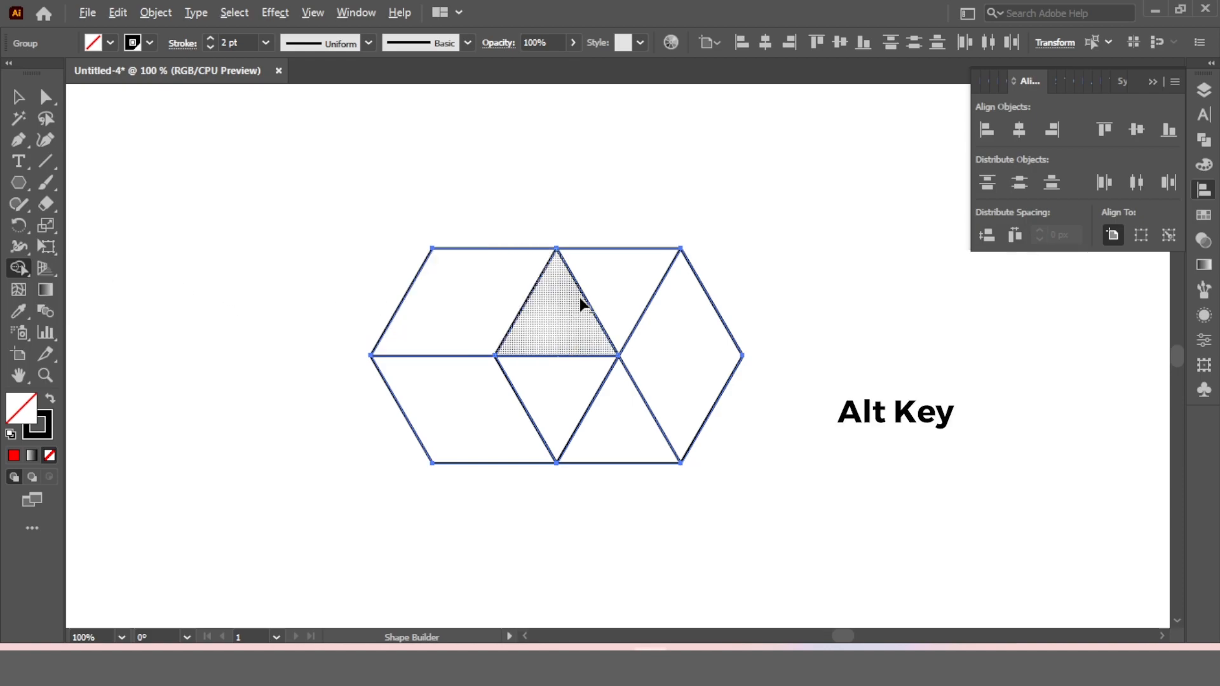
left_click(583, 292, "alt")
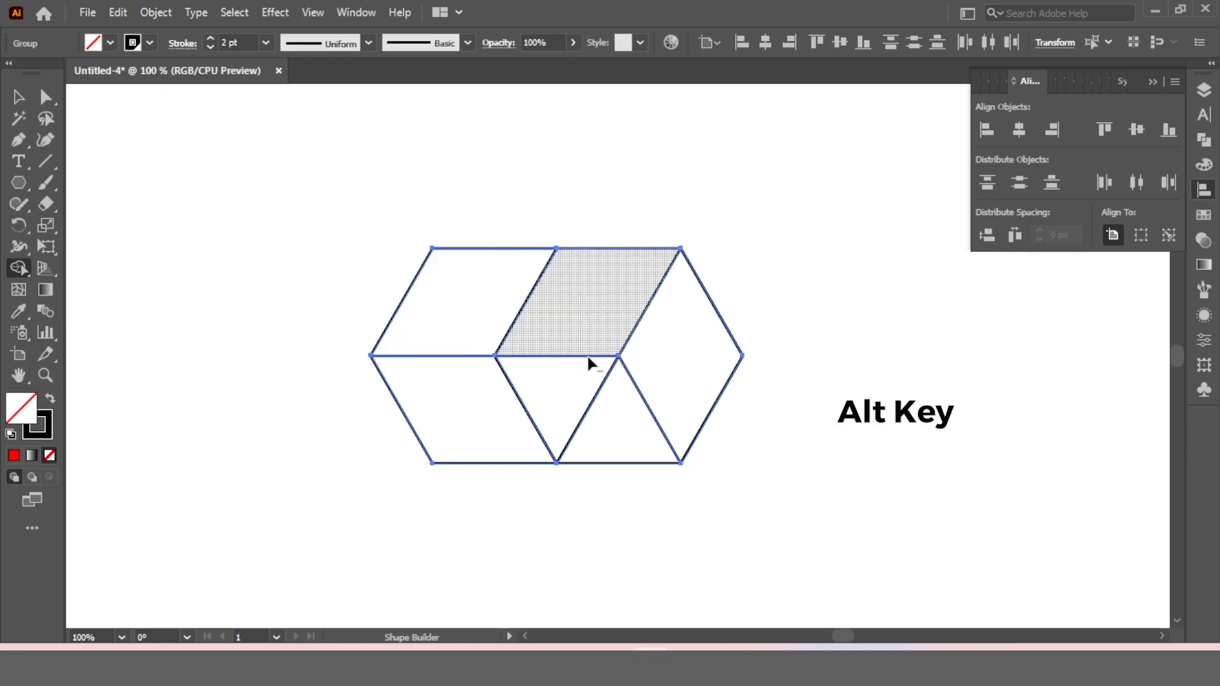
left_click(589, 403, "alt")
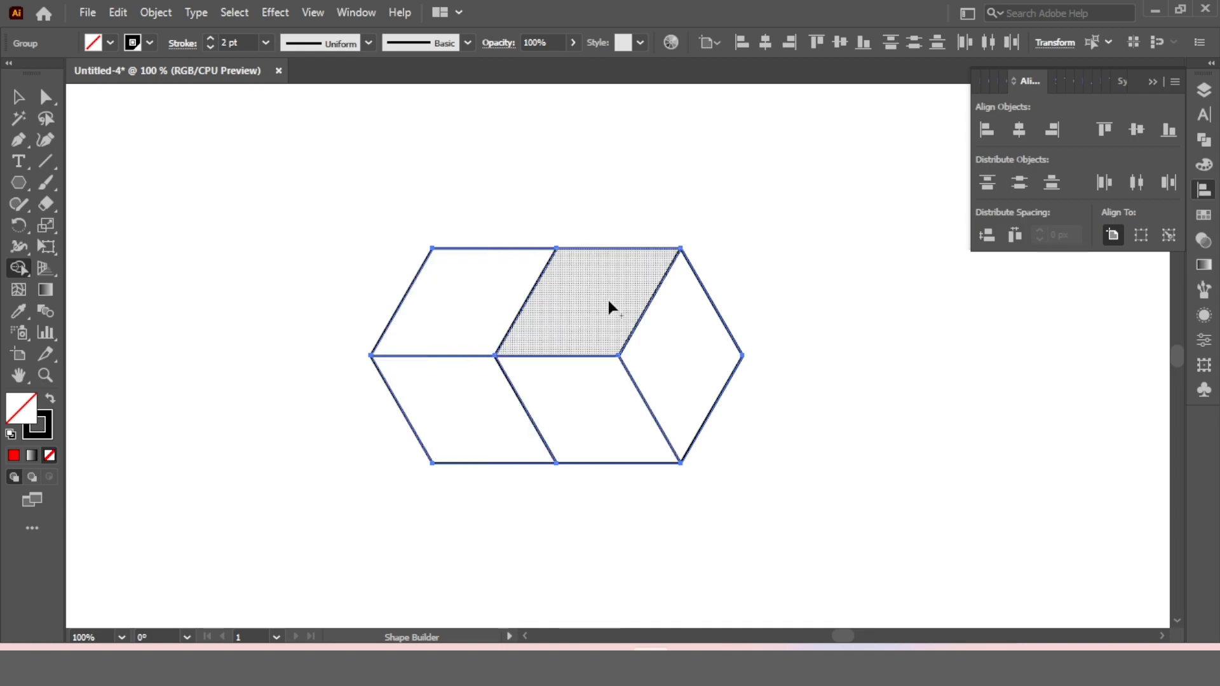
Step: Group the merged double-cube block and center it on the artboard
left_click(18, 97)
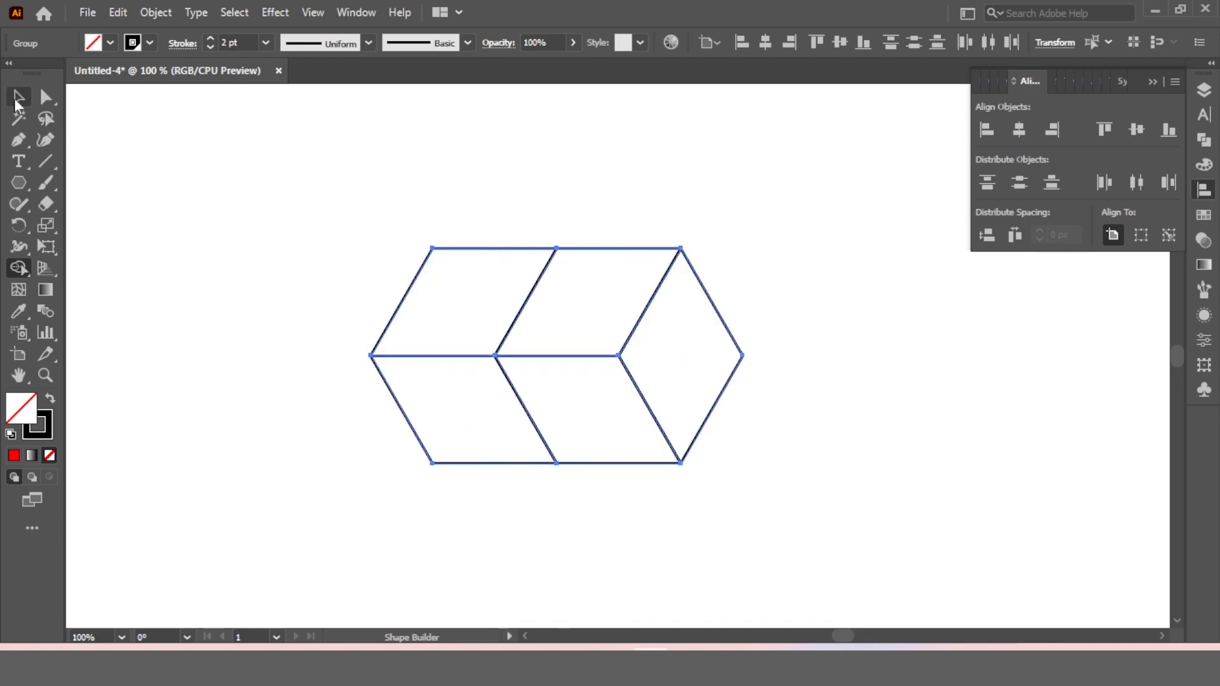
left_click_drag(272, 149, 746, 448)
right_click(584, 288)
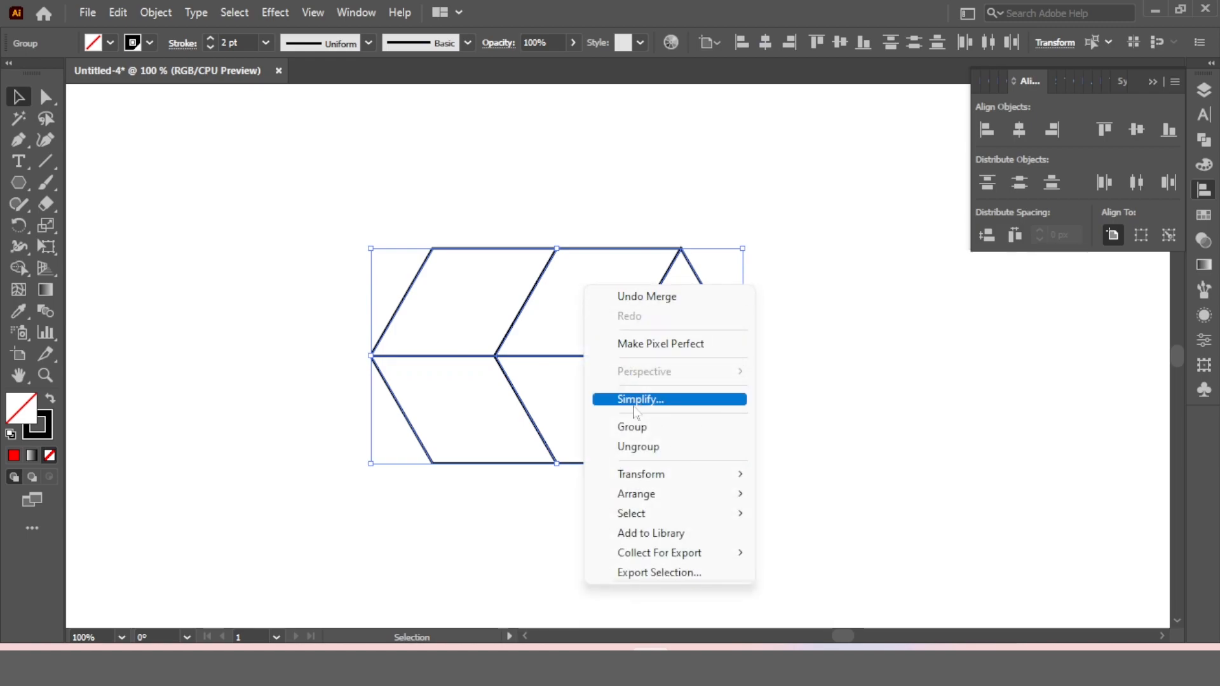
left_click(635, 425)
left_click(1020, 131)
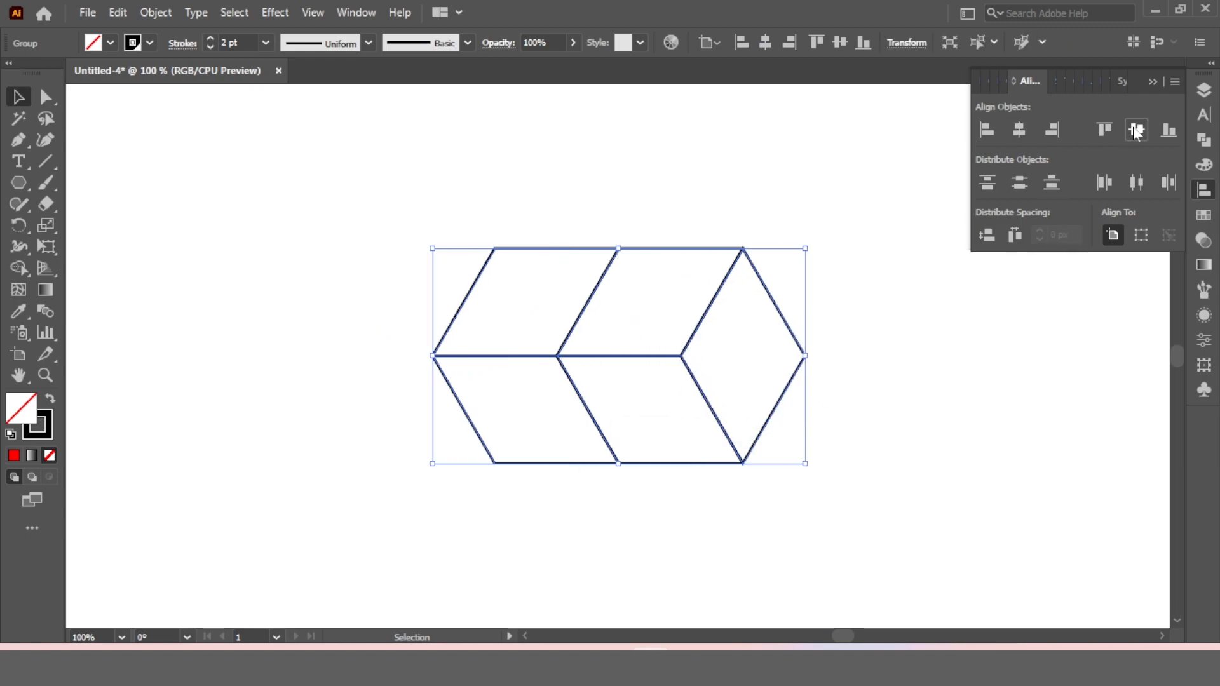
Step: Move the block to the lower part of the artboard and center it horizontally
left_click(885, 166)
key("ctrl+0")
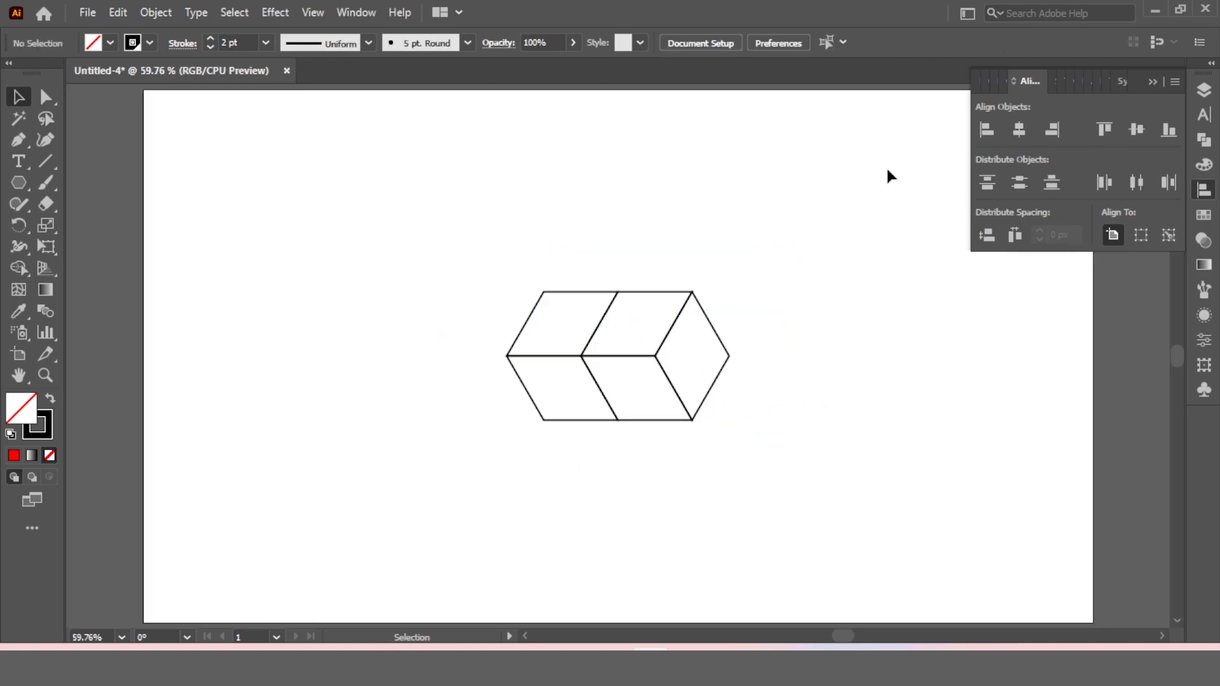
left_click(623, 377)
left_click_drag(616, 359, 581, 535)
left_click_drag(738, 371, 648, 502)
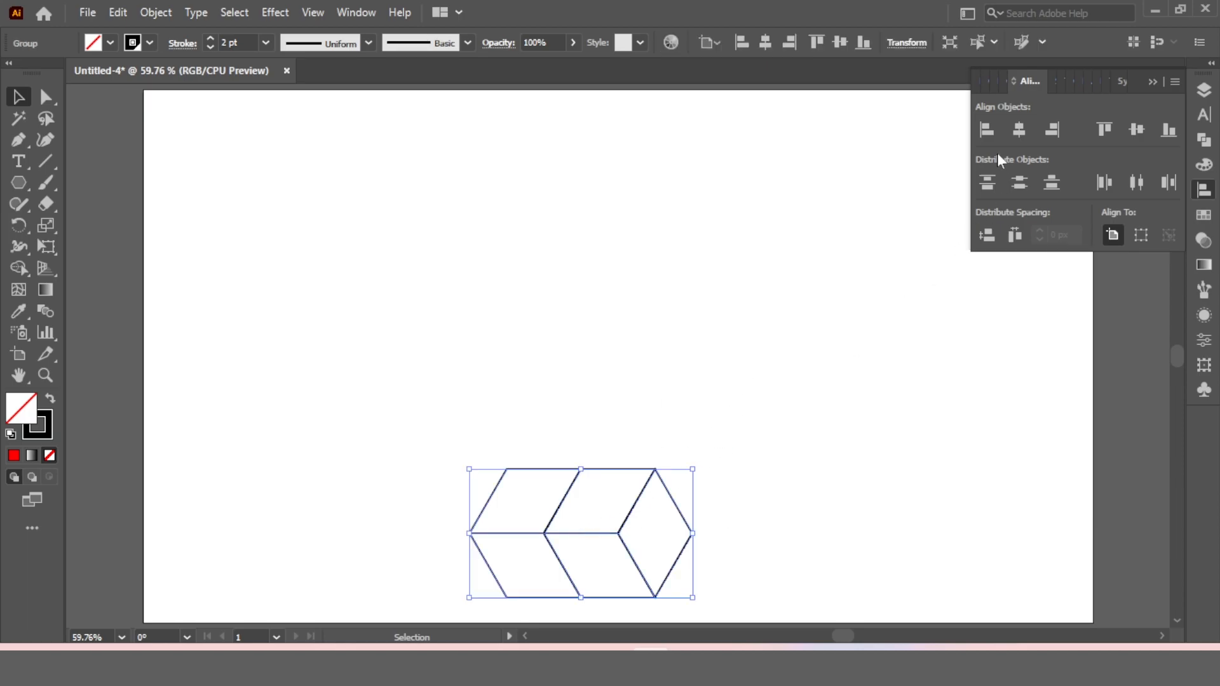
left_click(1021, 129)
Step: Start a Transform effect on the block with 5 copies and a 60° rotation angle
left_click_drag(859, 163, 572, 527)
left_click(276, 12)
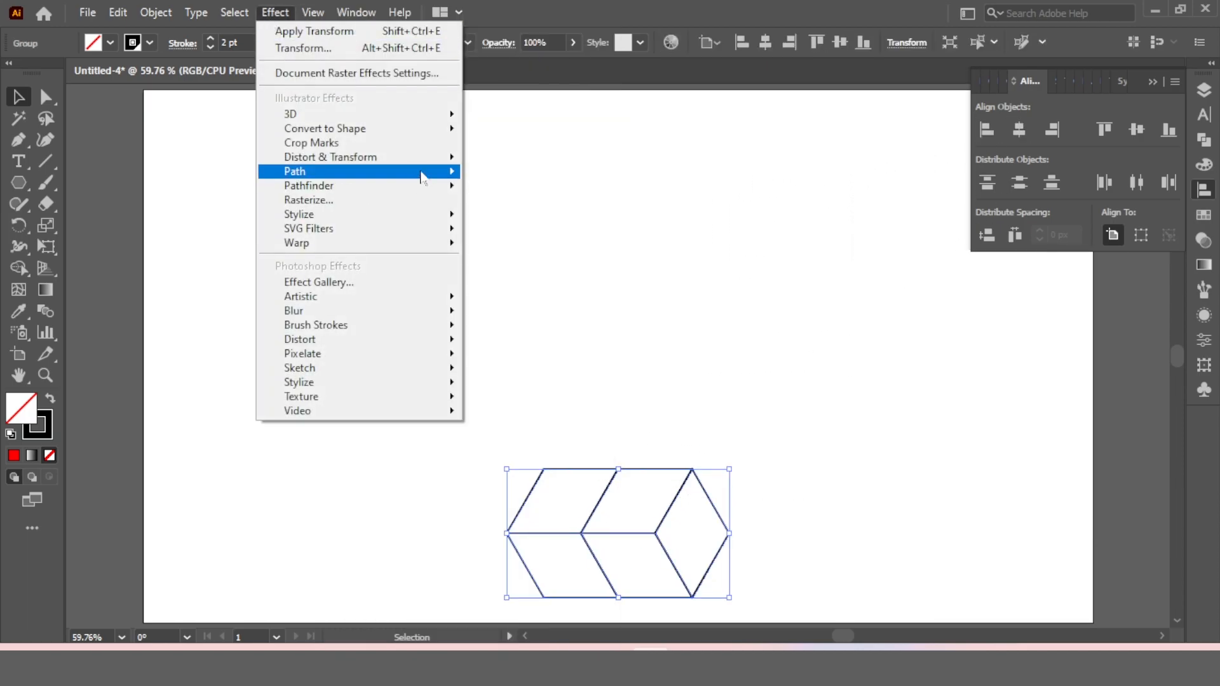
mouse_move(429, 173)
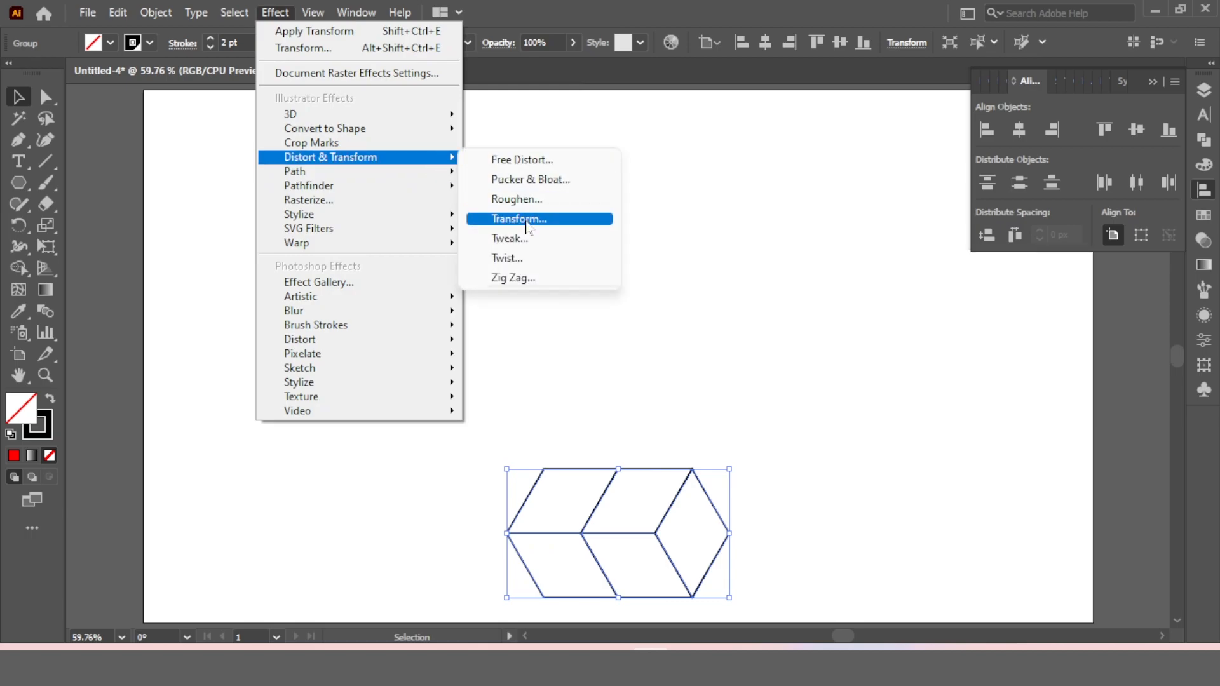
left_click(530, 217)
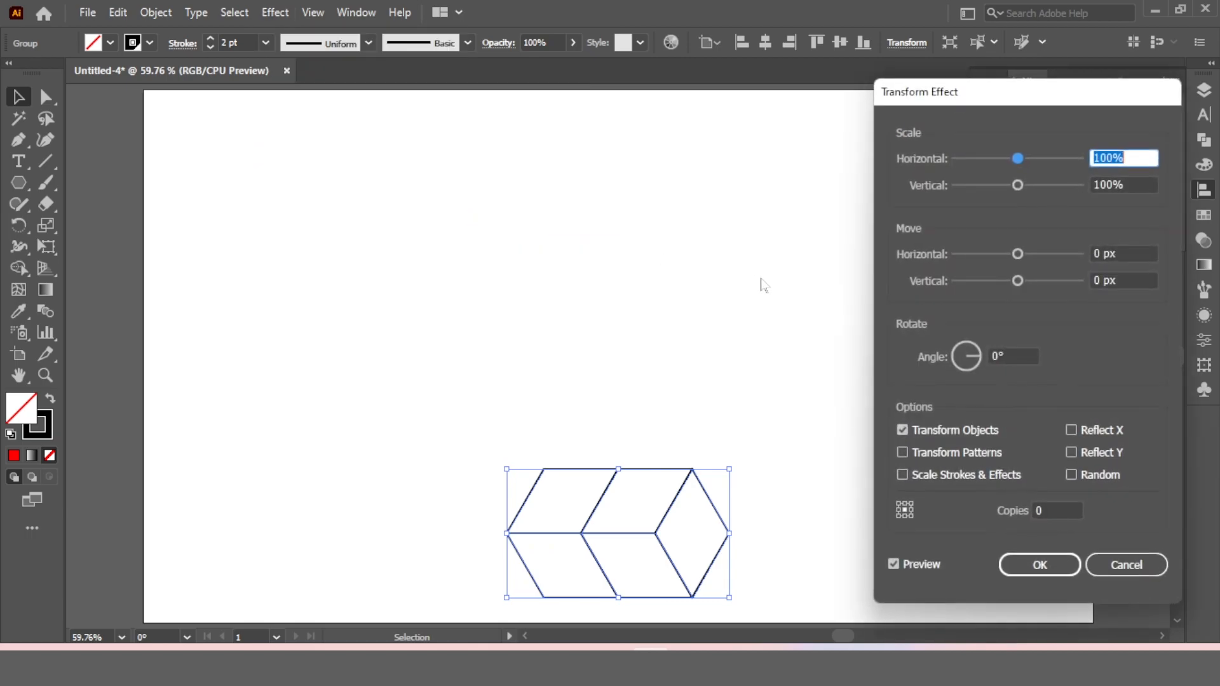
left_click(1060, 508)
type("5")
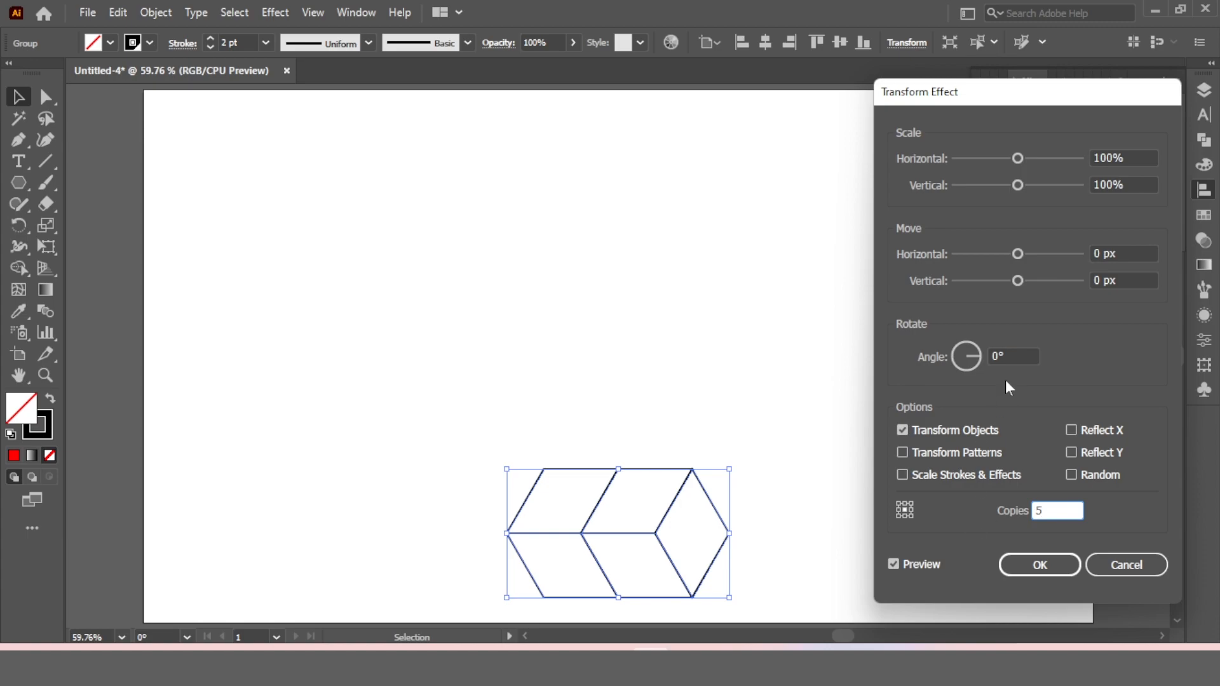
left_click(1013, 356)
type("60")
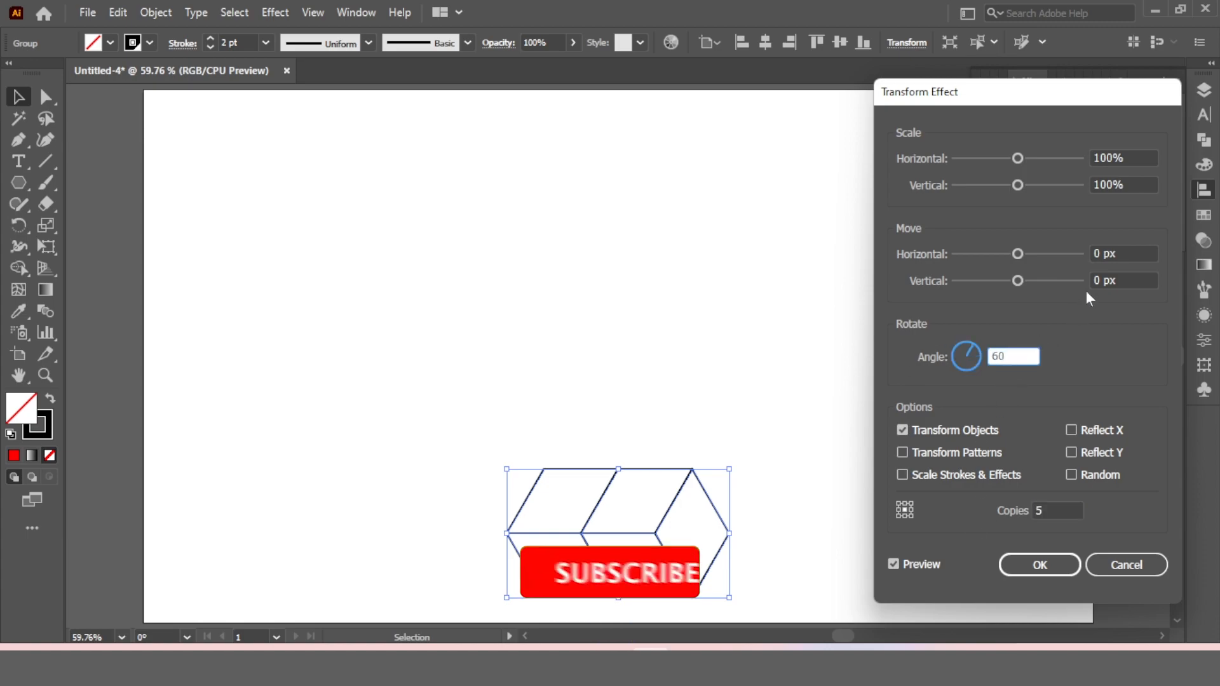
Step: Set the Transform effect's horizontal move to 225 px
left_click(1120, 253)
scroll(1121, 253, "up", 19)
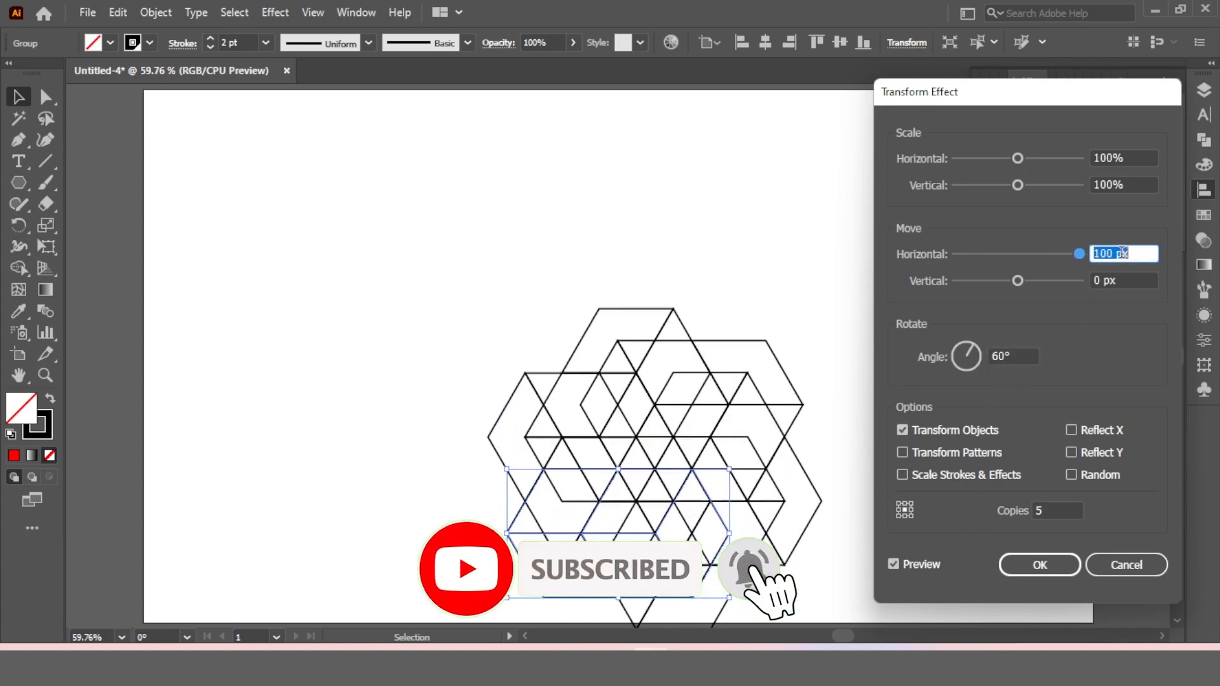
scroll(1124, 252, "up", 5)
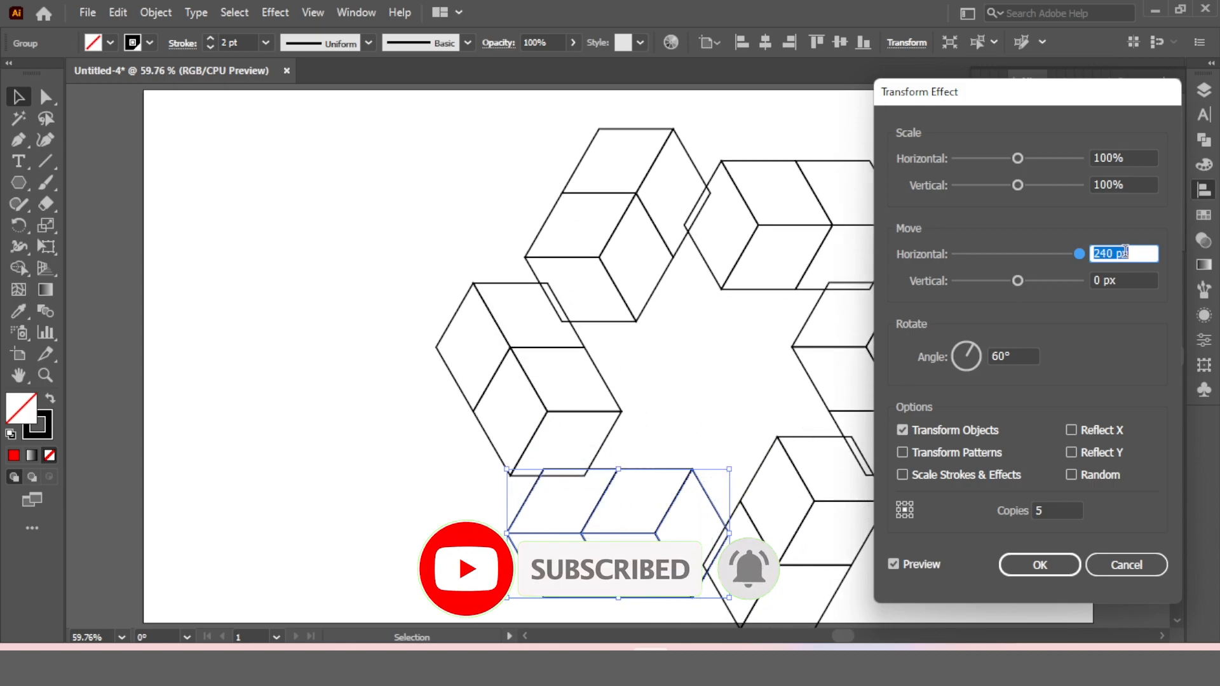
scroll(1124, 252, "down", 3)
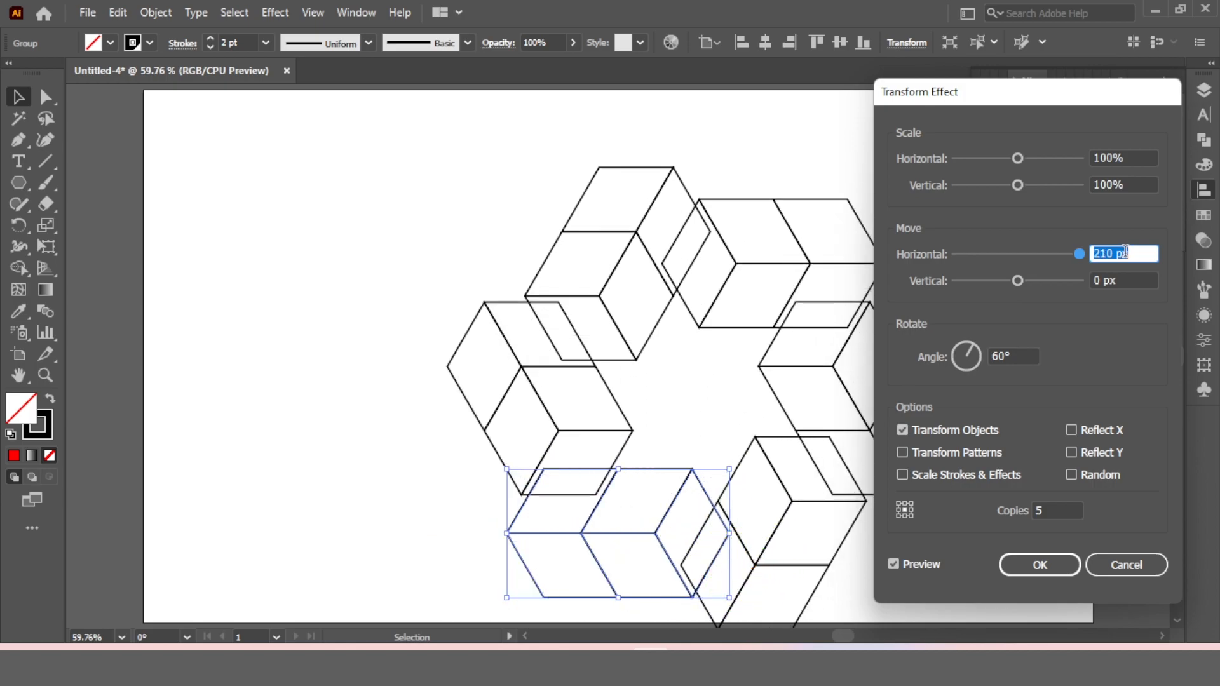
scroll(1126, 251, "up", 2)
Step: Set the Transform effect's vertical move to 43 px so the copies meet at their corners, and apply the effect
left_click(1128, 274)
scroll(1128, 274, "up", 5)
scroll(1128, 275, "up", 20)
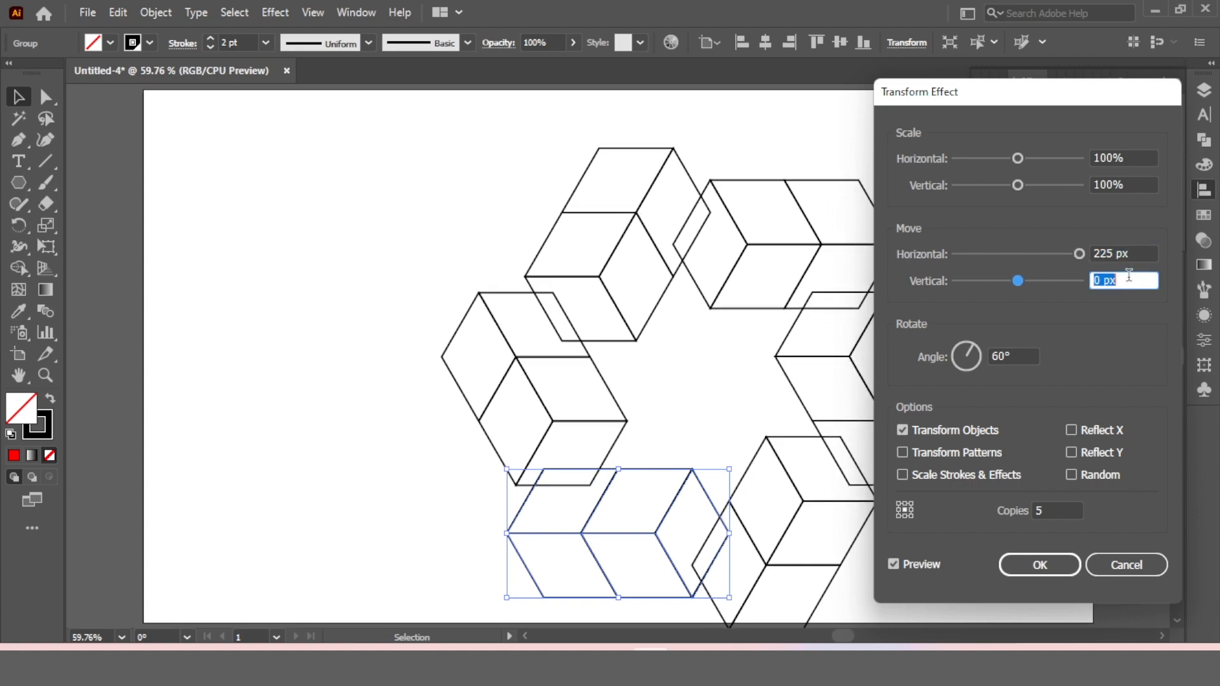
scroll(1128, 278, "down", 8)
scroll(1129, 276, "down", 1)
scroll(1128, 276, "up", 2)
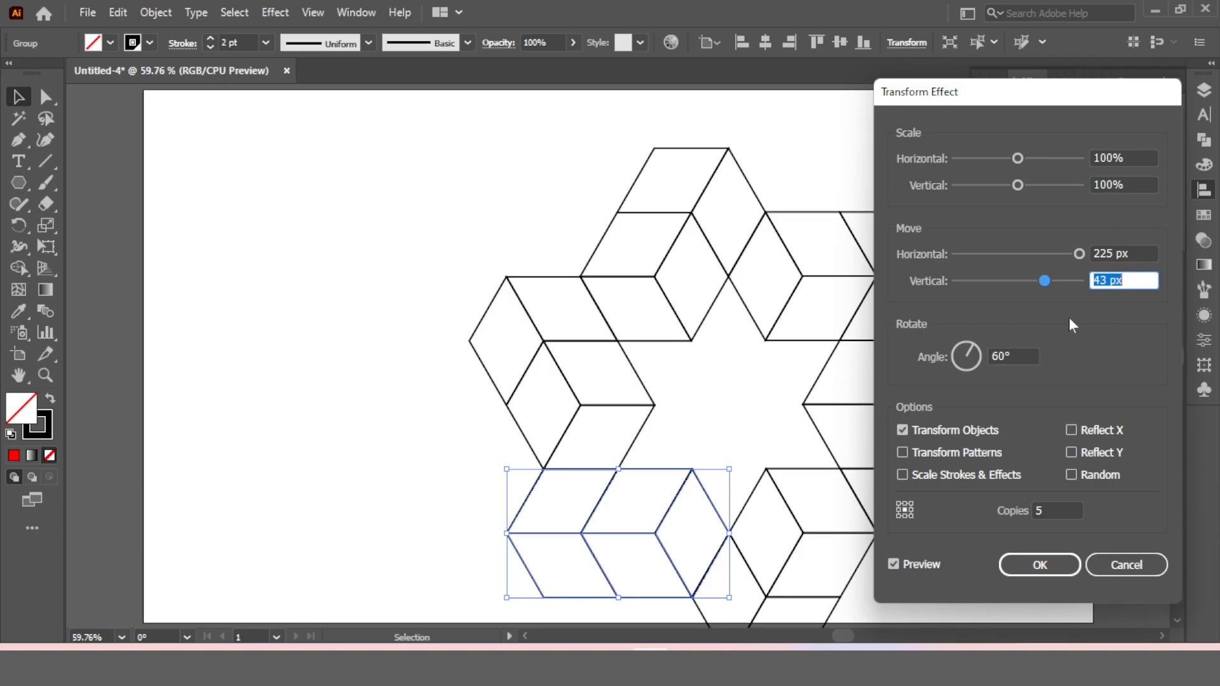
left_click(1042, 565)
Step: Expand the appearance of the transformed star pattern and center it horizontally and vertically on the artboard
left_click(145, 12)
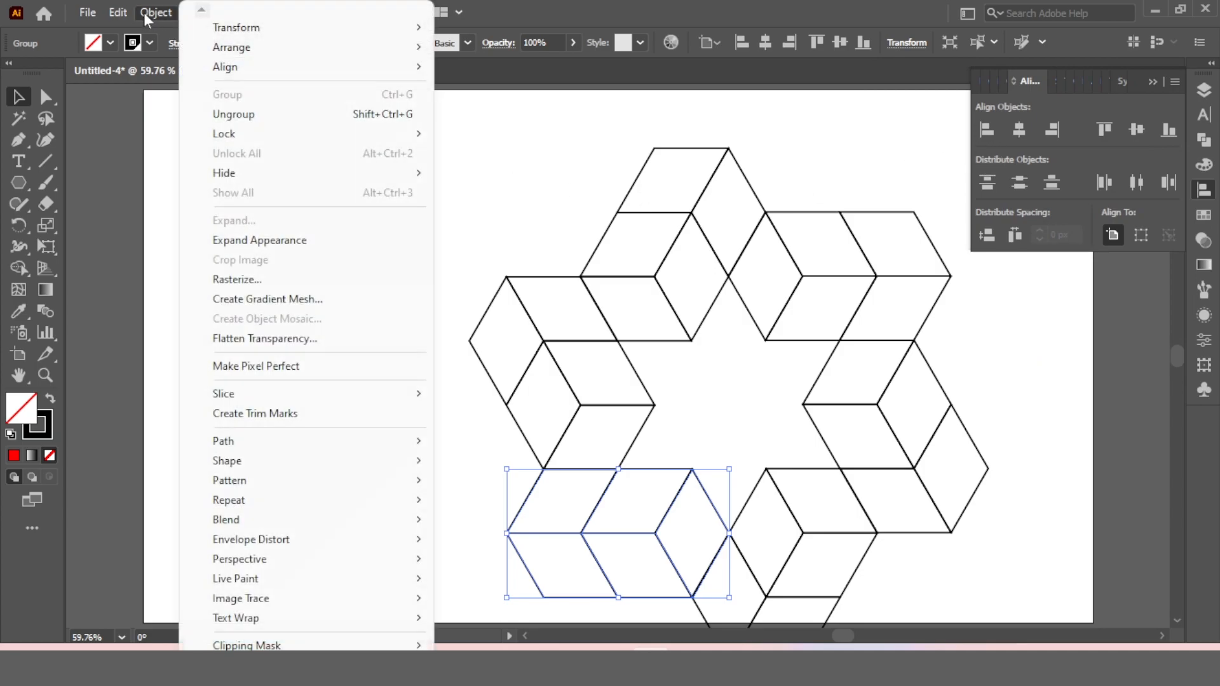
left_click(276, 242)
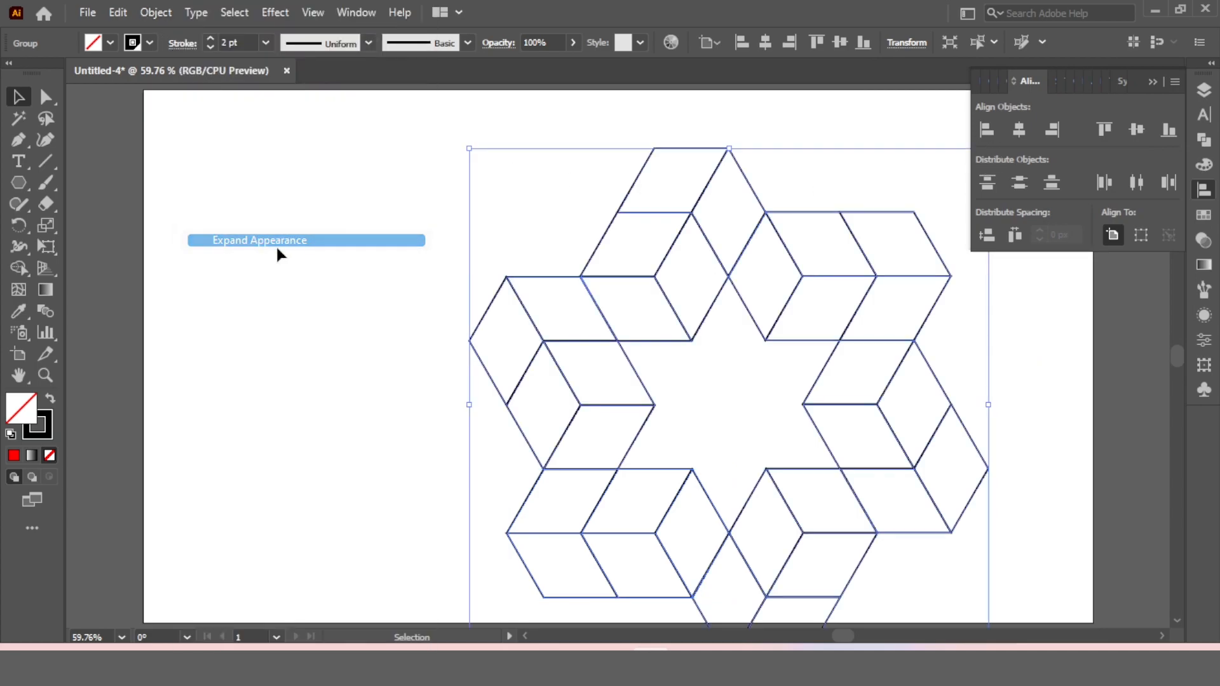
left_click(1024, 129)
left_click(1132, 130)
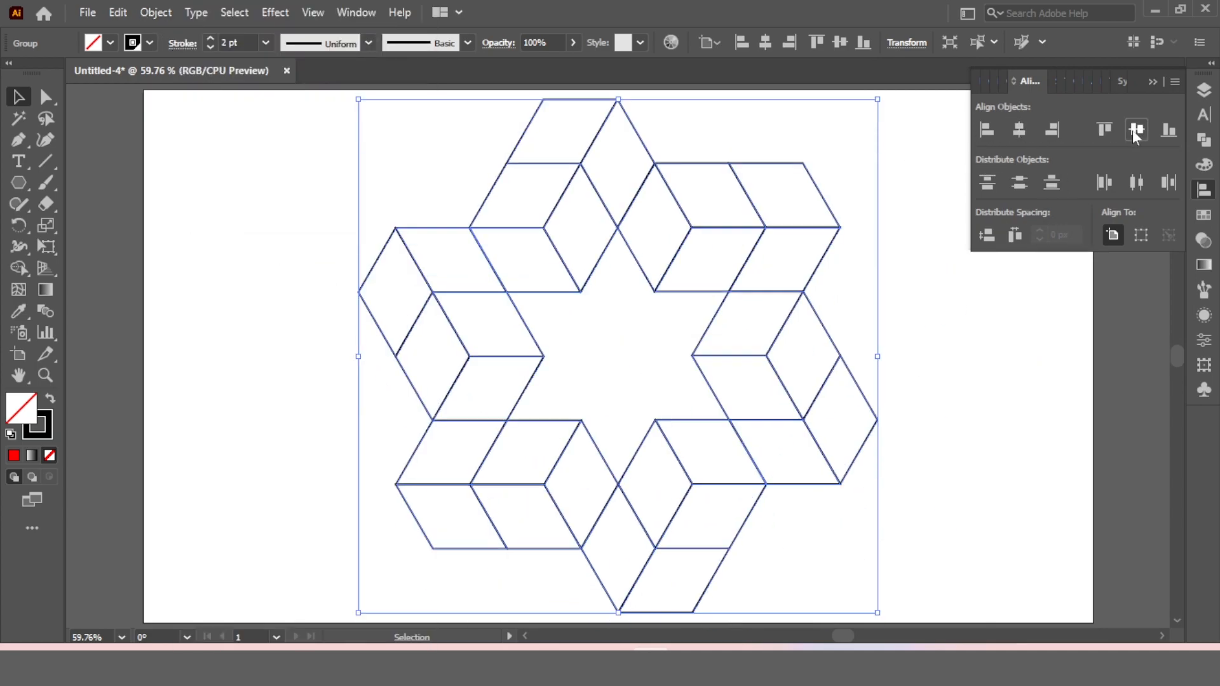
Step: Merge the inner ring of faces in the star pattern into one continuous red star band with the Shape Builder tool
left_click(899, 263)
left_click_drag(896, 175, 318, 441)
left_click(19, 268)
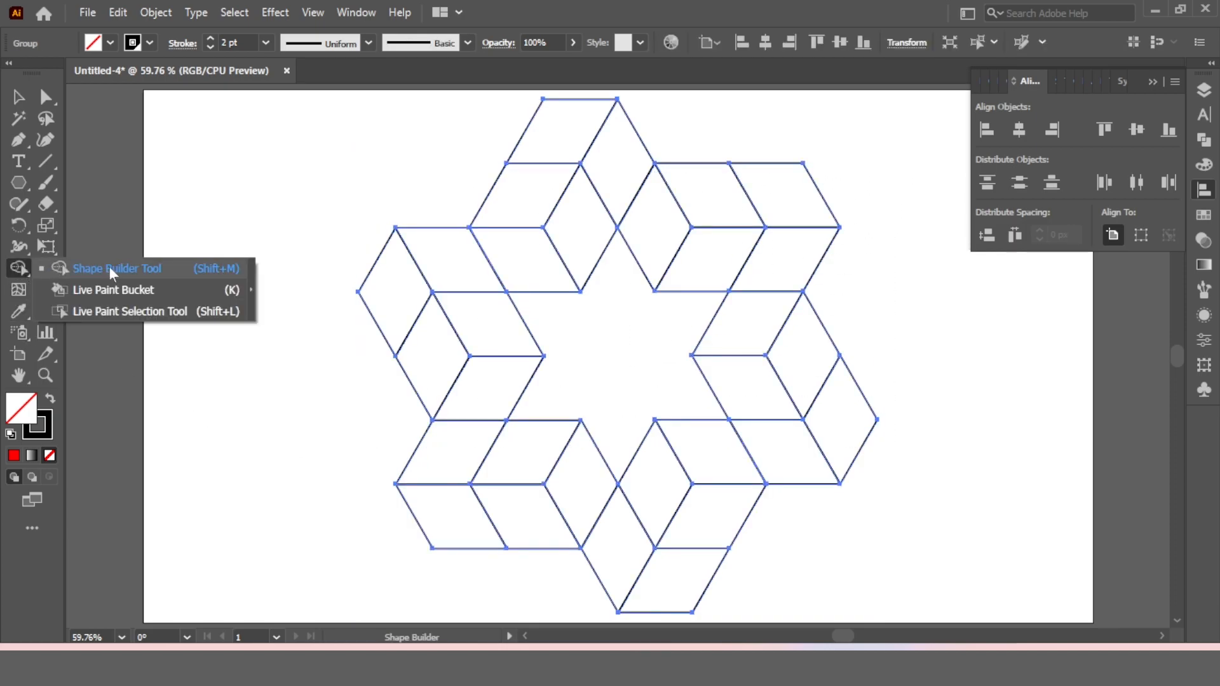
left_click(110, 268)
left_click(110, 43)
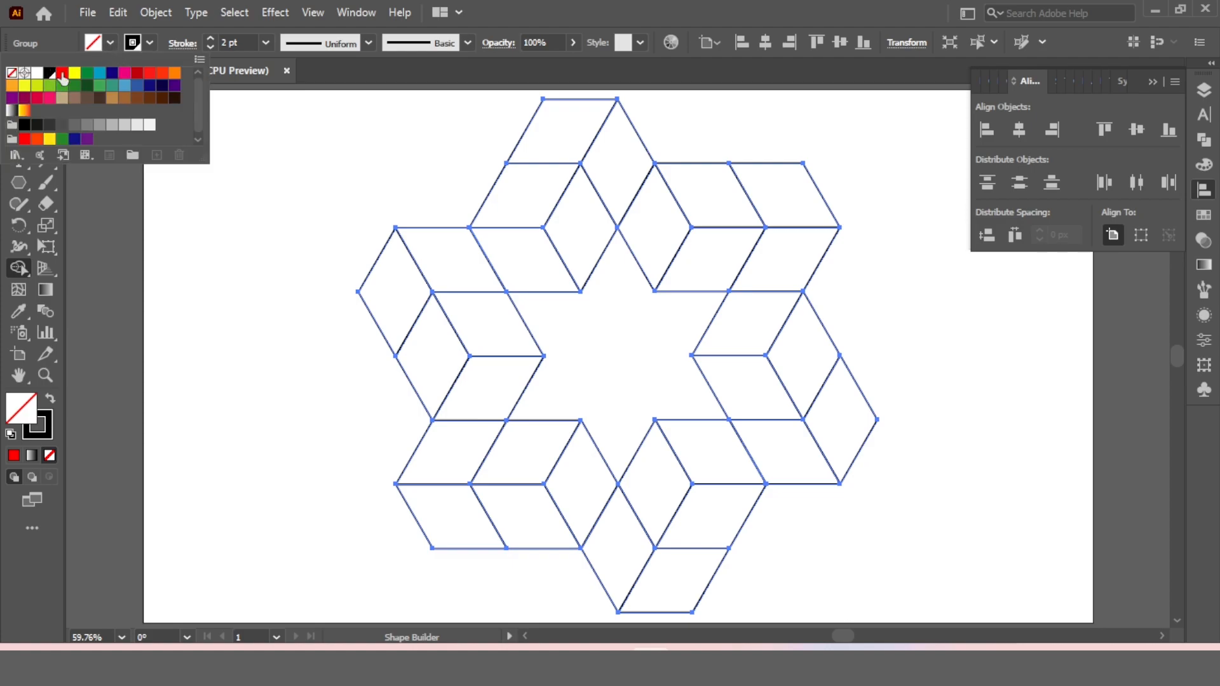
left_click(64, 77)
mouse_move(459, 271)
left_mouse_down()
mouse_move(481, 369)
mouse_move(463, 423)
mouse_move(488, 457)
mouse_move(566, 463)
mouse_move(611, 523)
mouse_move(671, 462)
mouse_move(757, 439)
mouse_move(745, 341)
mouse_move(770, 287)
left_mouse_up()
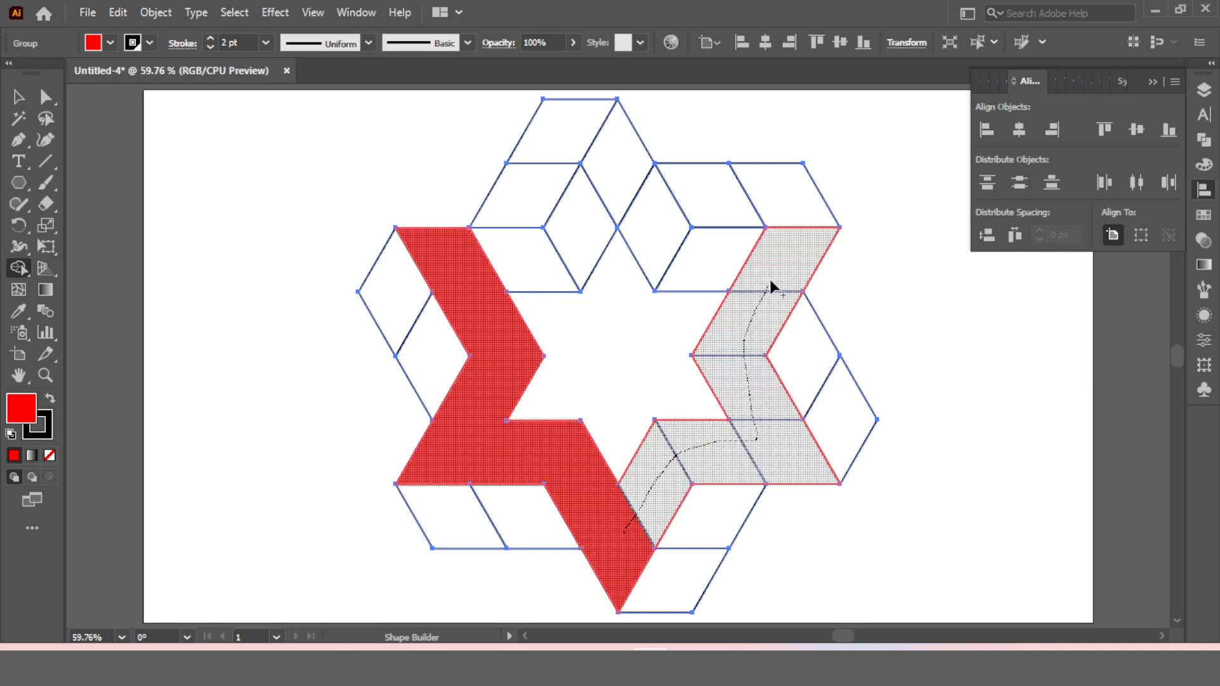
mouse_move(705, 258)
left_mouse_down()
mouse_move(657, 243)
mouse_move(630, 191)
mouse_move(542, 266)
mouse_move(489, 284)
left_mouse_up()
Step: Merge each of the six outer pairs of faces around the star band into its own red shape with Shape Builder
left_click(567, 128)
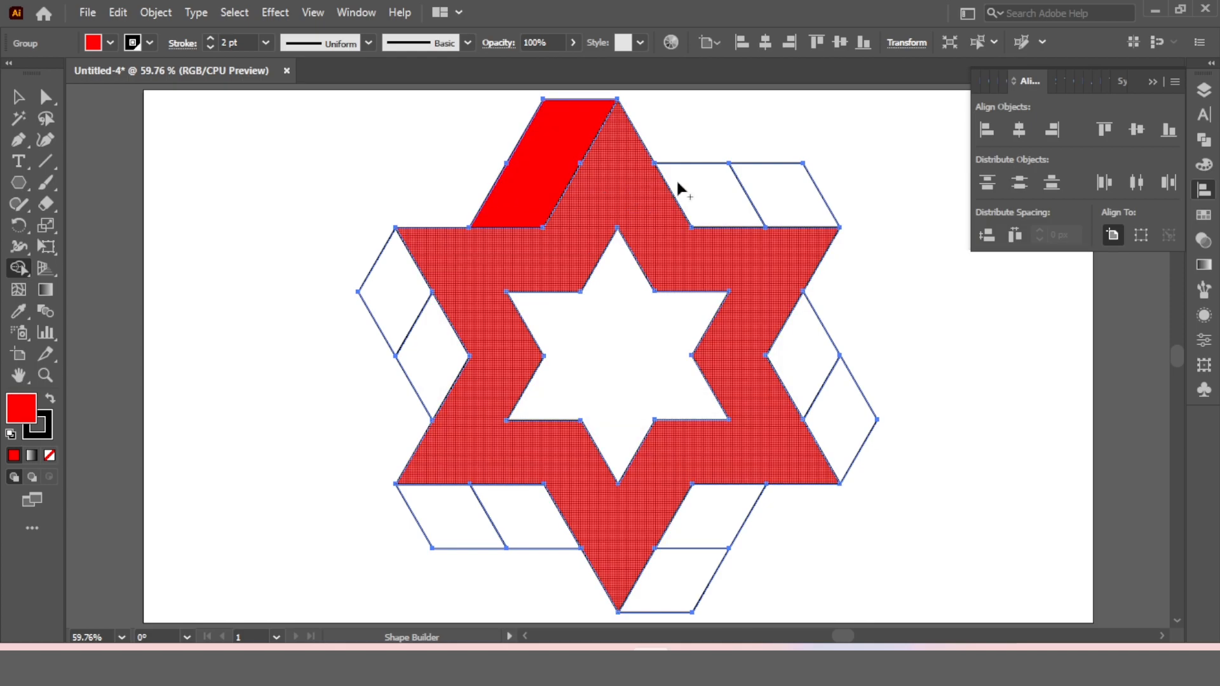
left_click_drag(780, 194, 791, 203)
mouse_move(807, 344)
left_mouse_down()
mouse_move(861, 413)
mouse_move(845, 439)
left_mouse_up()
left_click_drag(724, 511, 696, 597)
left_click_drag(547, 527, 438, 489)
mouse_move(419, 394)
left_mouse_down()
mouse_move(430, 354)
mouse_move(347, 342)
left_mouse_up()
key("v")
left_click(348, 245)
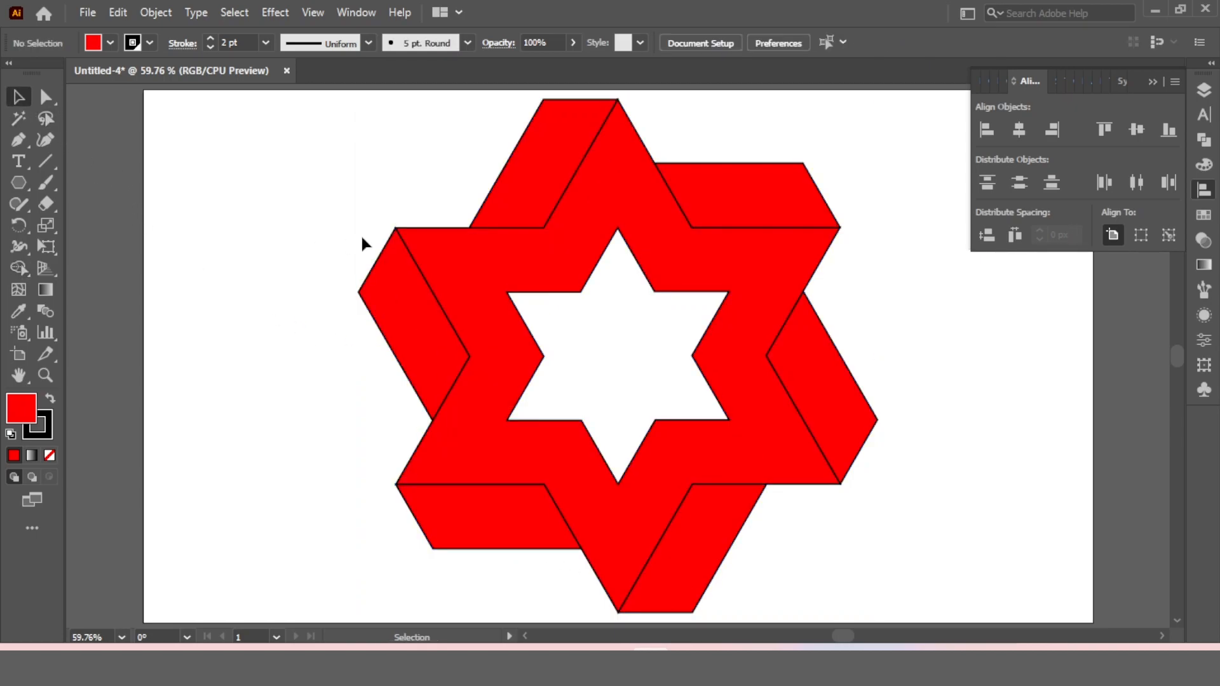
Step: Center the whole red star on the artboard and scale it down proportionally about its center
left_click_drag(302, 135, 837, 548)
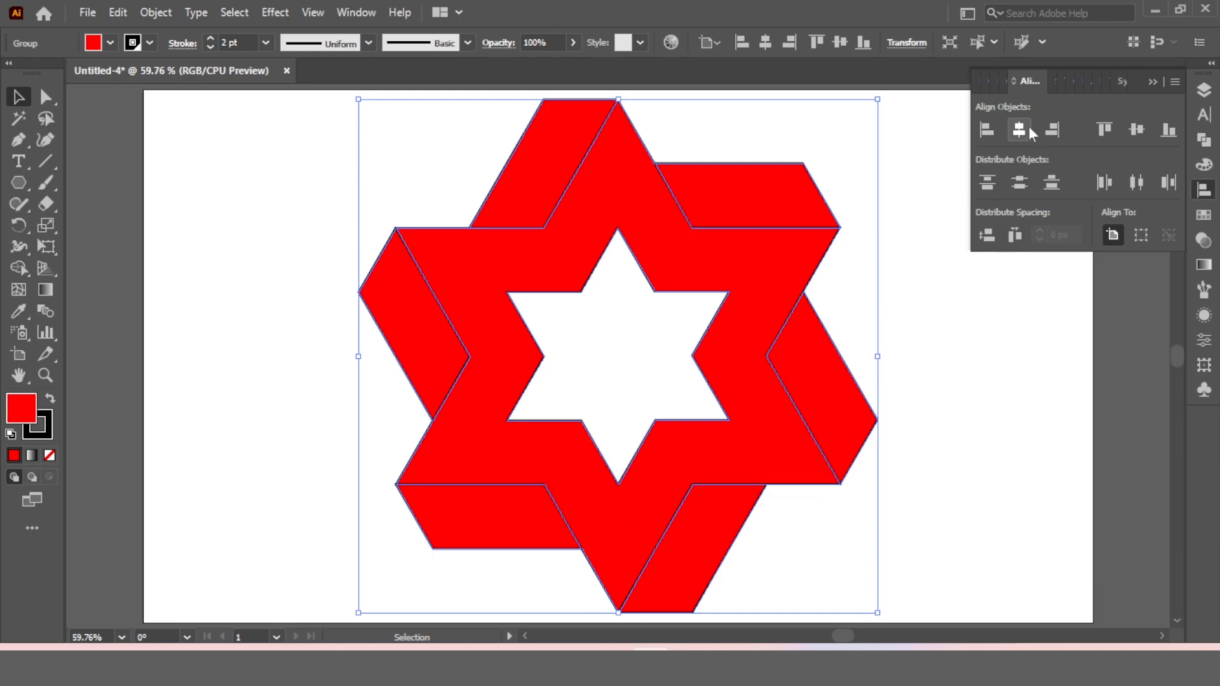
left_click(1138, 131)
mouse_move(879, 100)
left_mouse_down()
mouse_move(820, 174)
mouse_move(798, 179)
mouse_move(429, 548)
left_mouse_up()
left_click(863, 169)
Step: Remove the stroke from the red star artwork
left_click(150, 43)
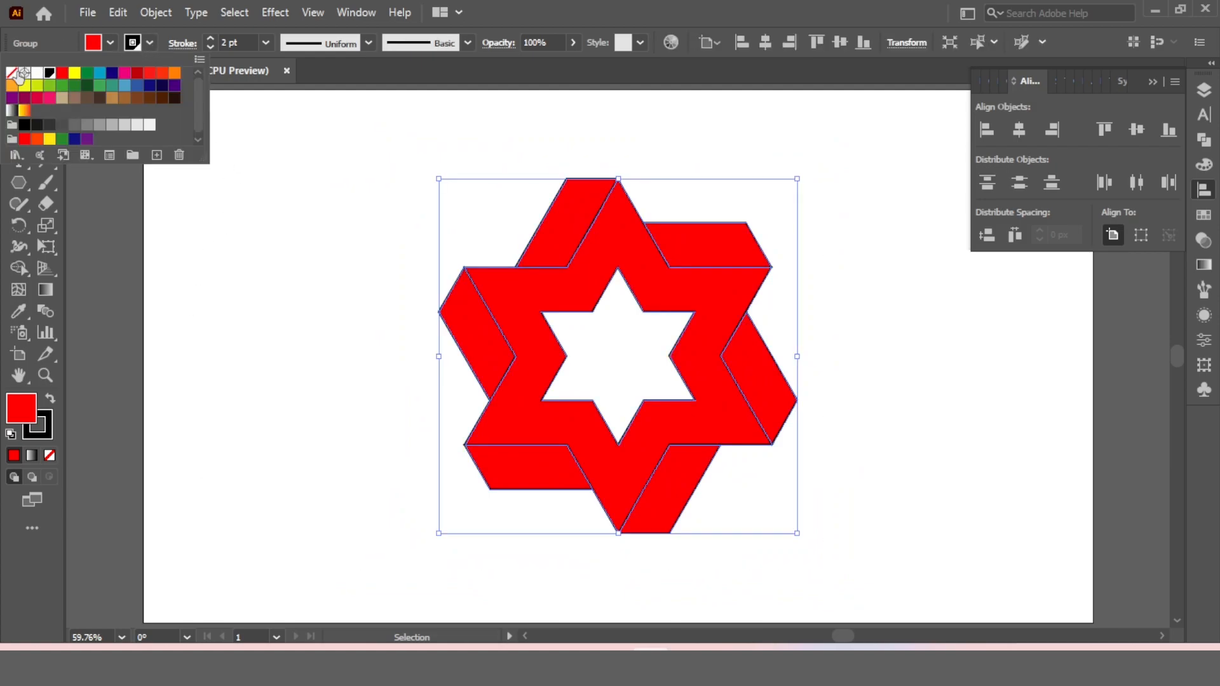
left_click(13, 73)
left_click(368, 198)
left_click(384, 201)
Step: Fill all parts of the star with a linear white-to-black gradient
left_click_drag(391, 151, 765, 493)
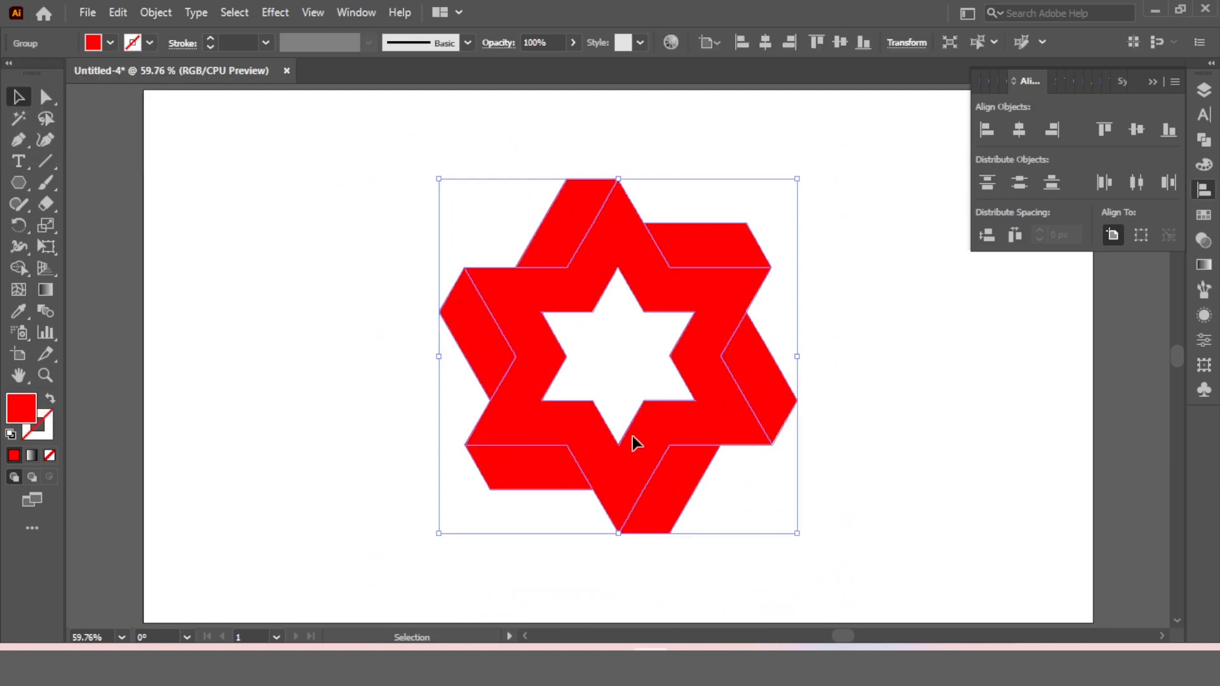
left_click(1203, 264)
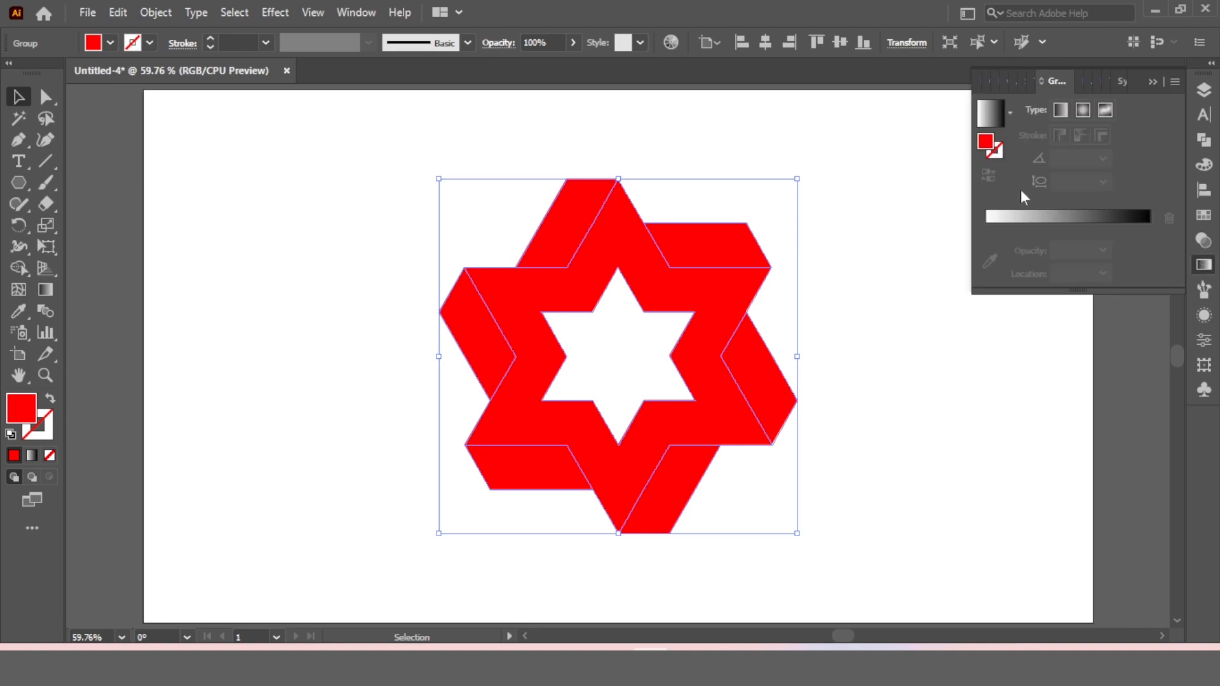
left_click(1003, 220)
left_click(867, 219)
left_click(759, 289)
Step: Recolor the white starting stop of the star's gradient with a medium blue swatch
double_click(985, 227)
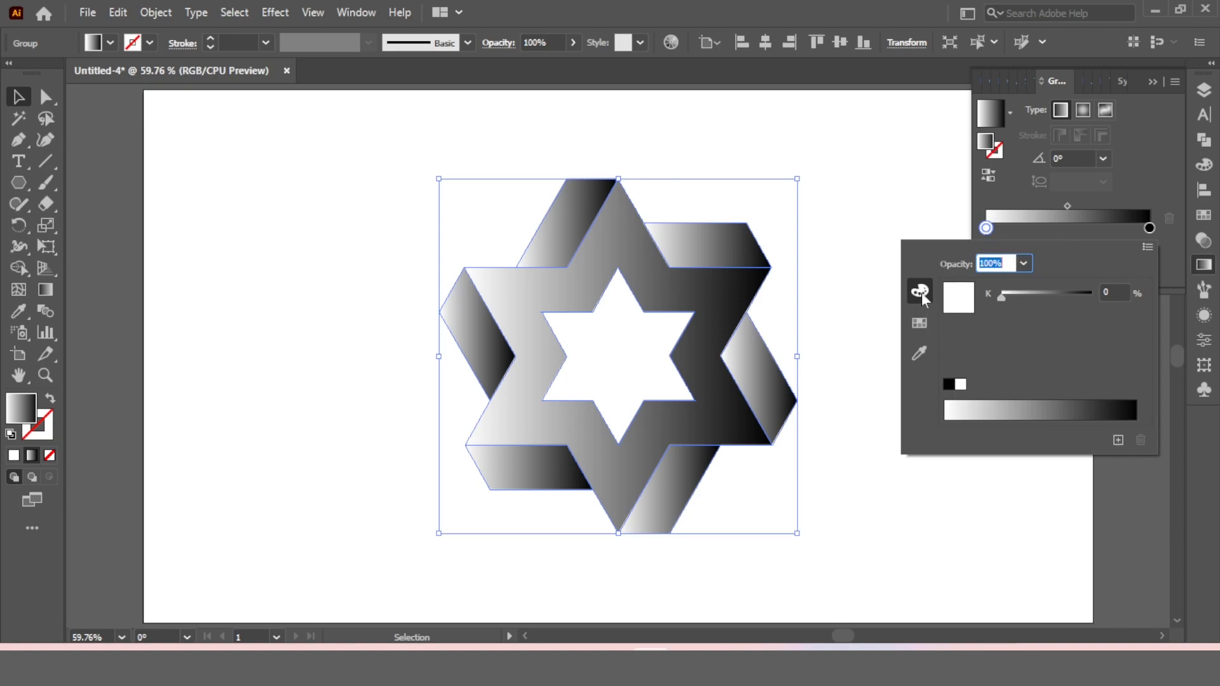
left_click(921, 292)
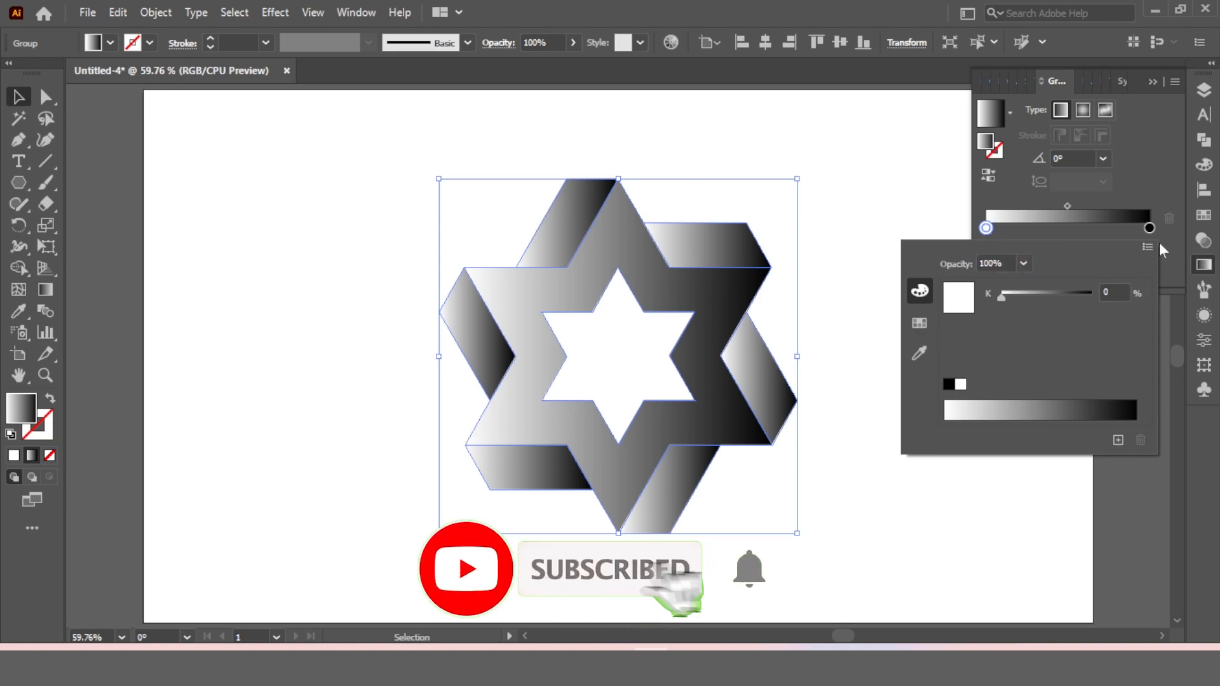
left_click(919, 323)
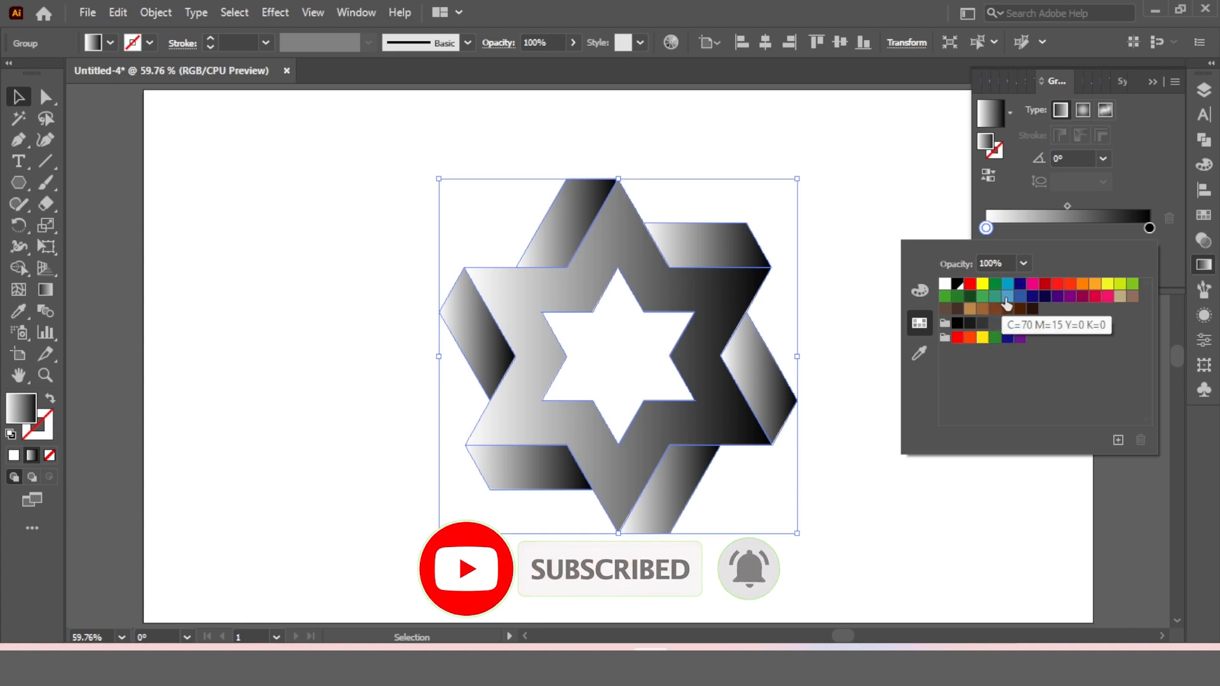
left_click(1007, 303)
Step: Set the red and green values of the gradient's blue starting stop to 85 each
left_click(920, 290)
left_click(1120, 291)
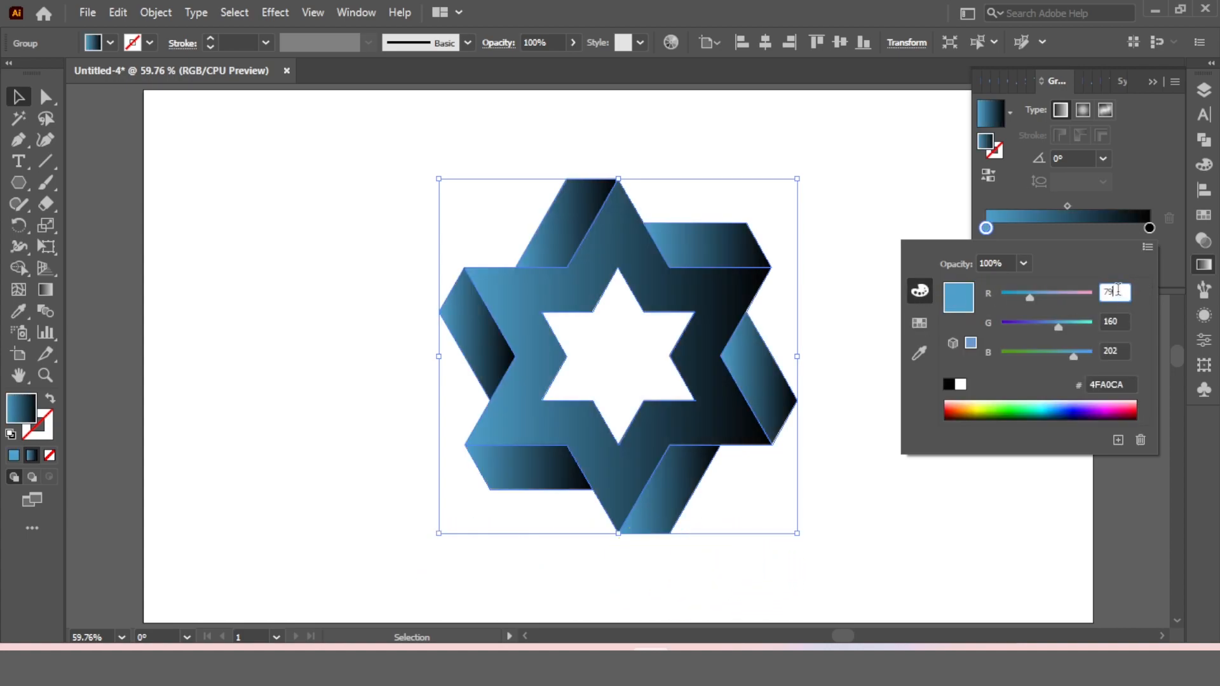
type("90")
key("Return")
left_click(1121, 320)
type("151")
key("Return")
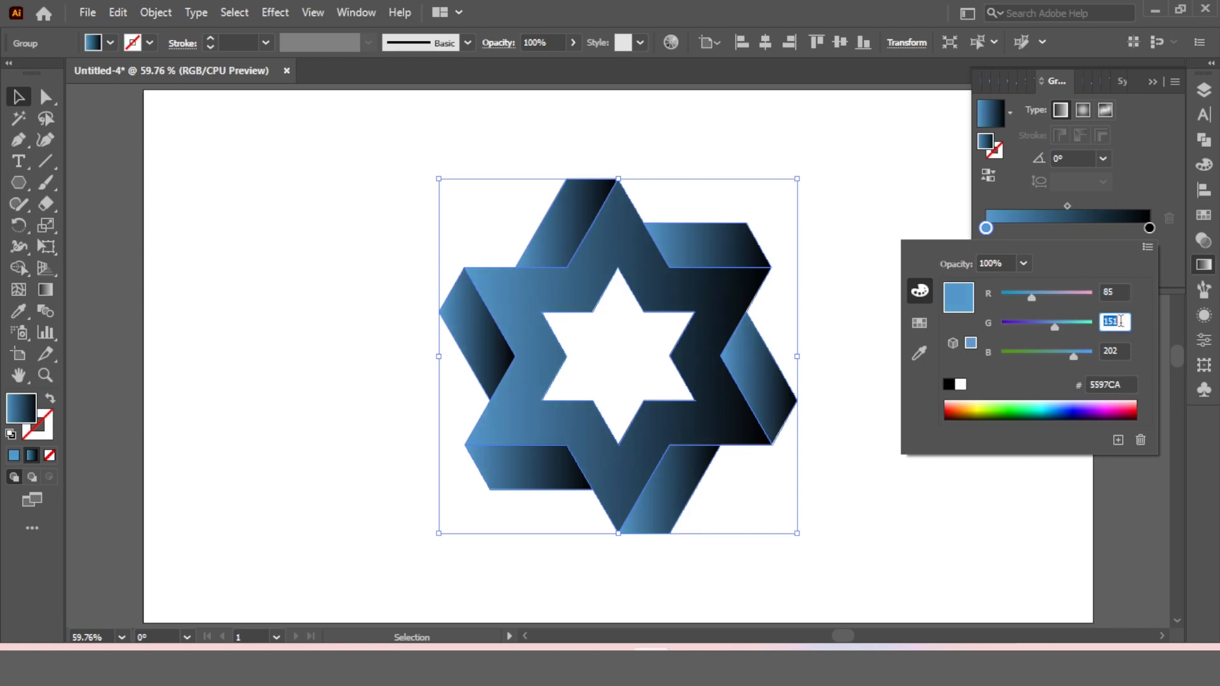
key("Down")
key("Down")
key("Down")
key("Down")
key("Down")
key("Down")
key("Down")
key("Down")
key("Down")
key("Down")
key("Down")
key("Down")
key("Down")
key("Down")
key("Down")
key("Down")
key("Down")
key("Down")
key("Down")
key("Down")
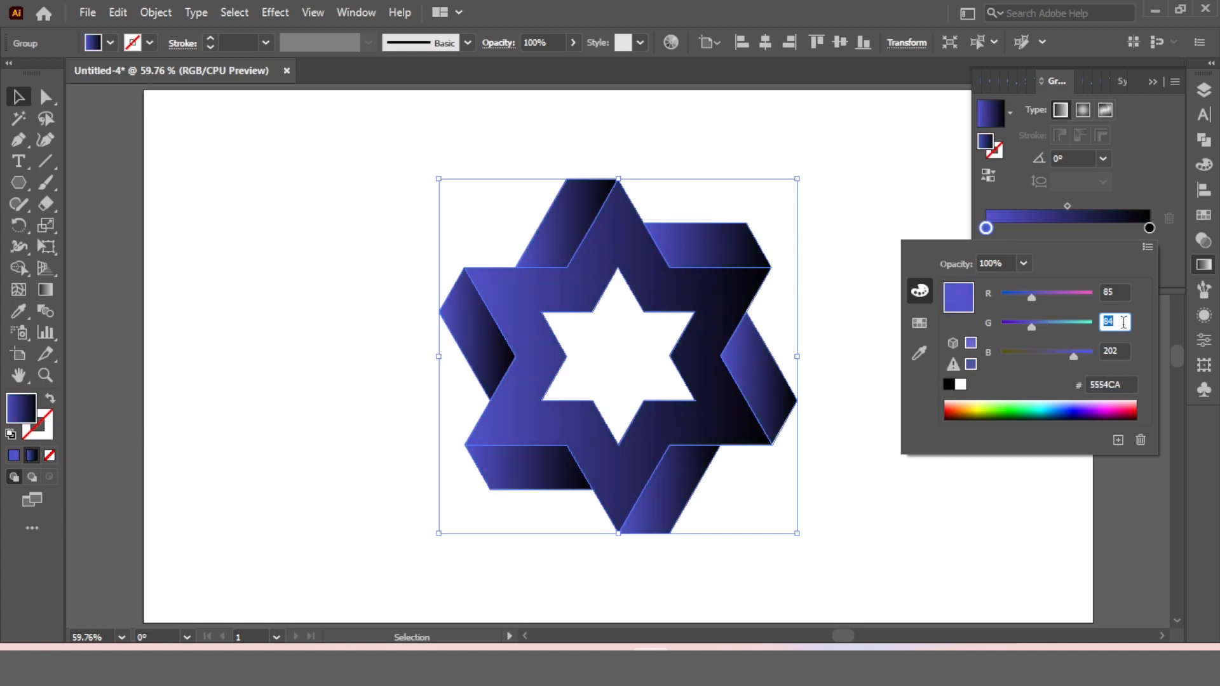
Step: Set the starting stop's blue value to 255 for the colour 5555FF, and finish editing the gradient
left_click(1127, 350)
type("255")
key("Return")
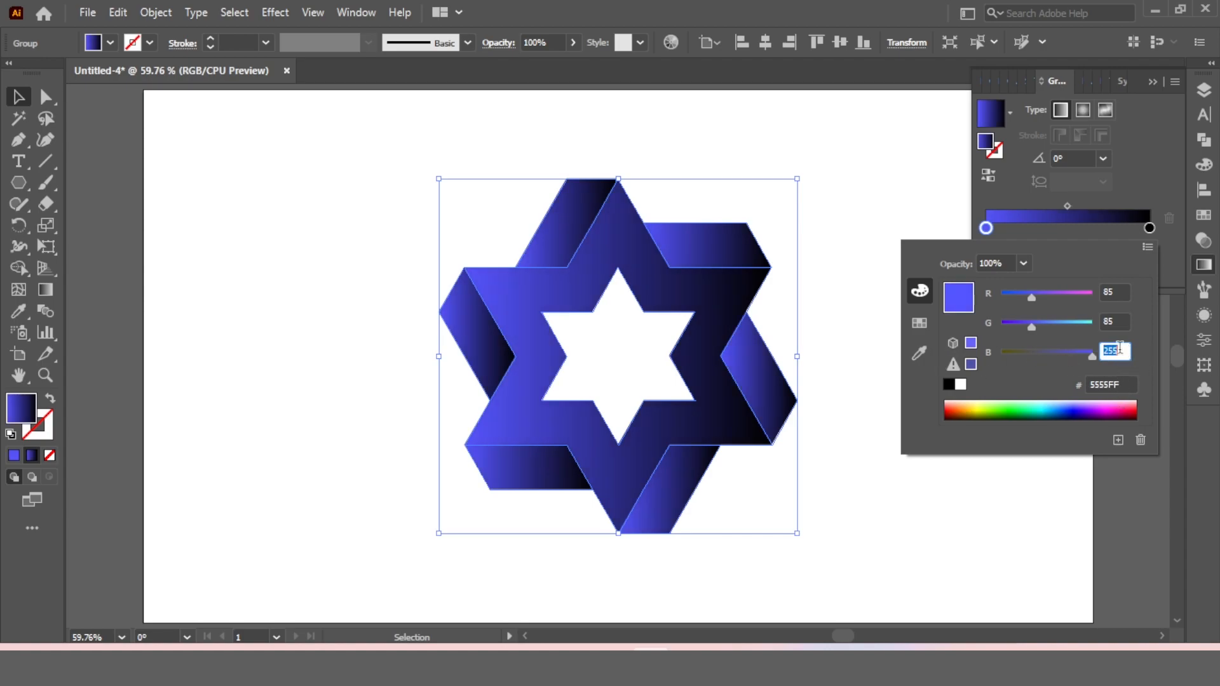
left_click(1122, 383)
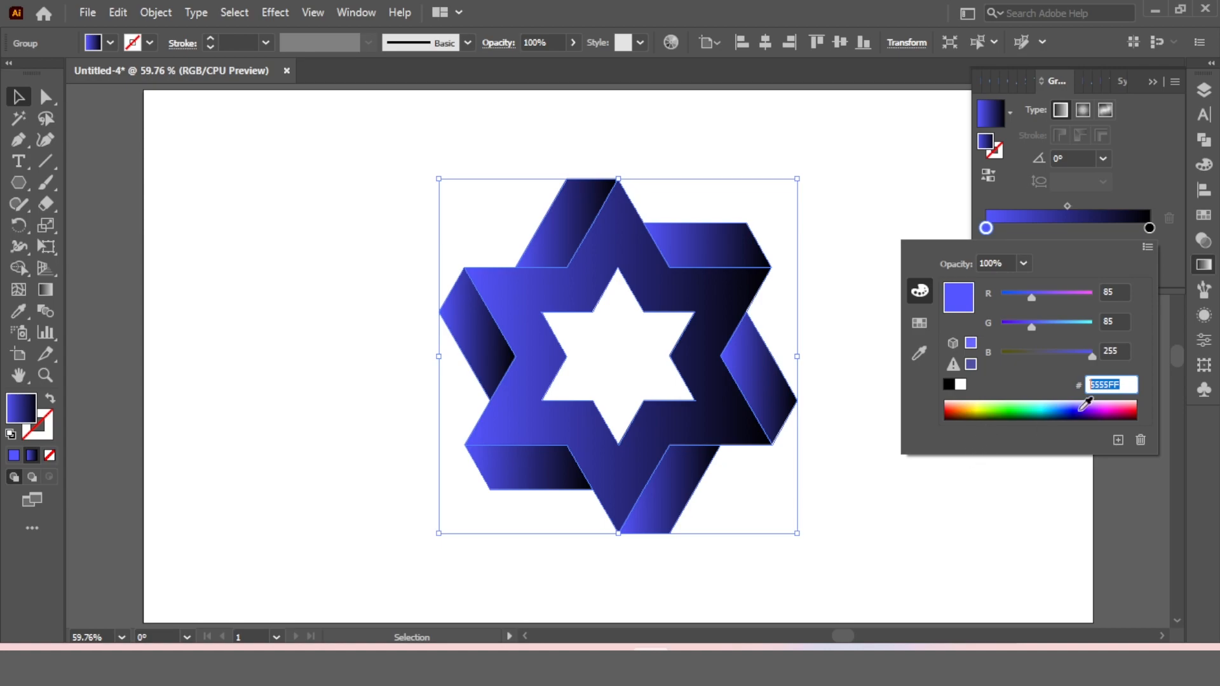
left_click(896, 212)
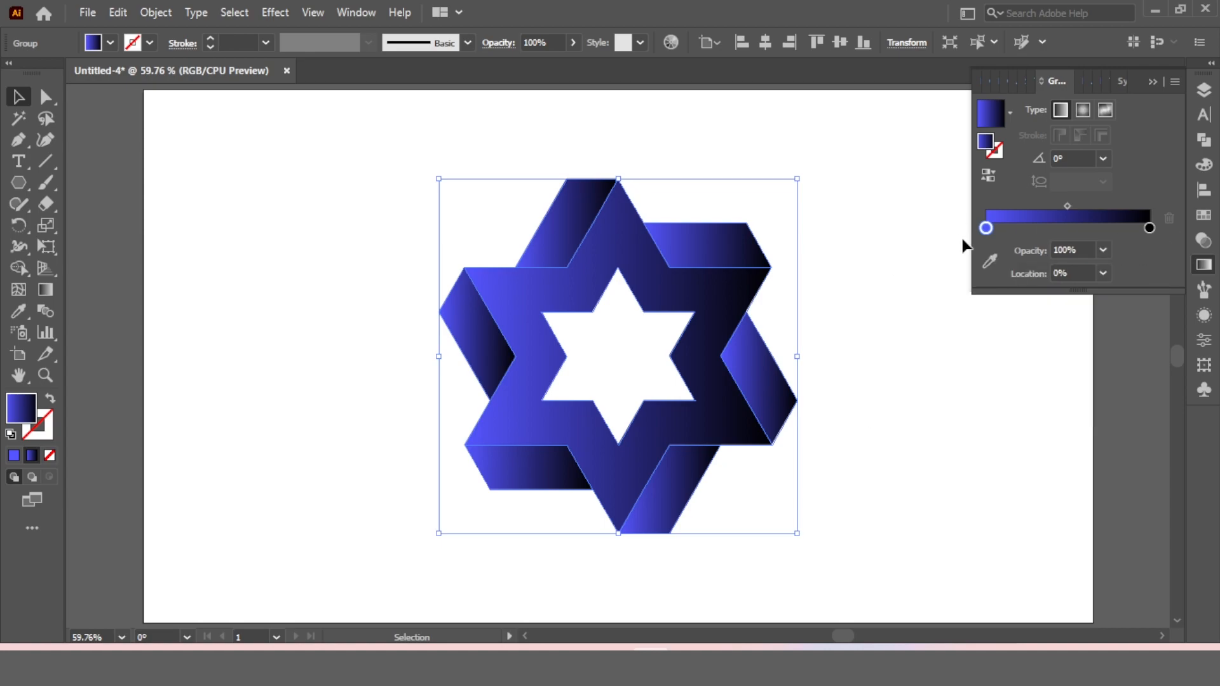
left_click(1150, 79)
left_click(898, 182)
left_click(593, 370)
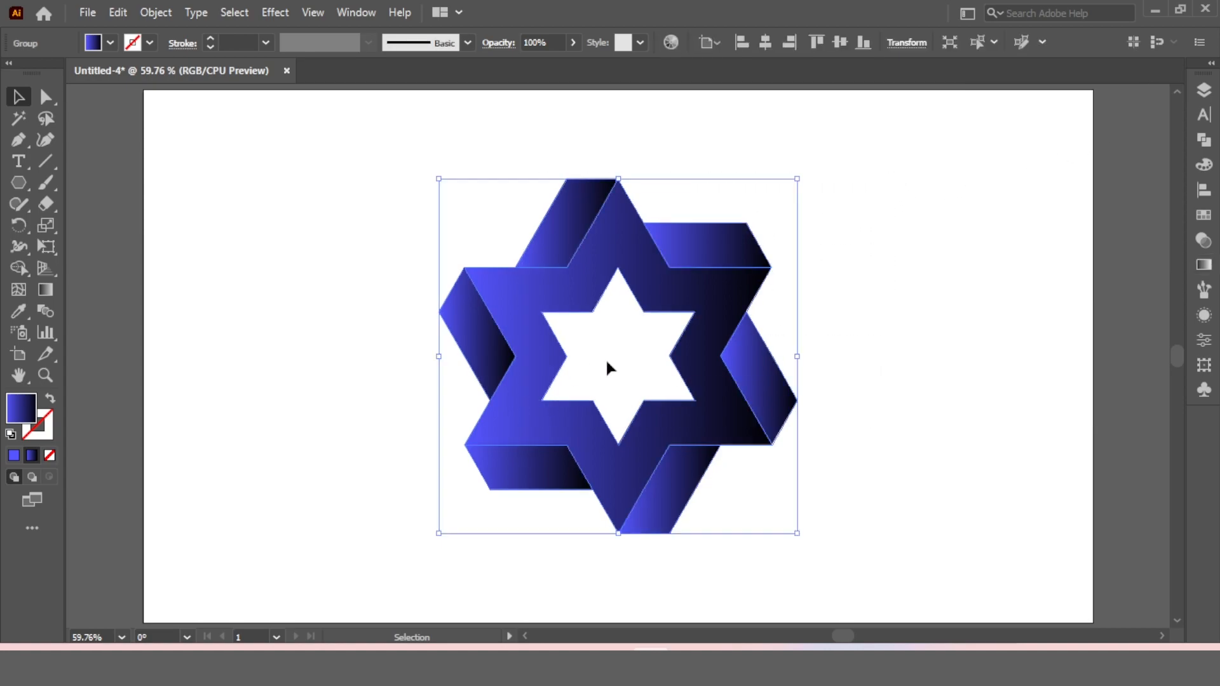
Step: Align the gradient star to the center of the artboard
left_click(1204, 189)
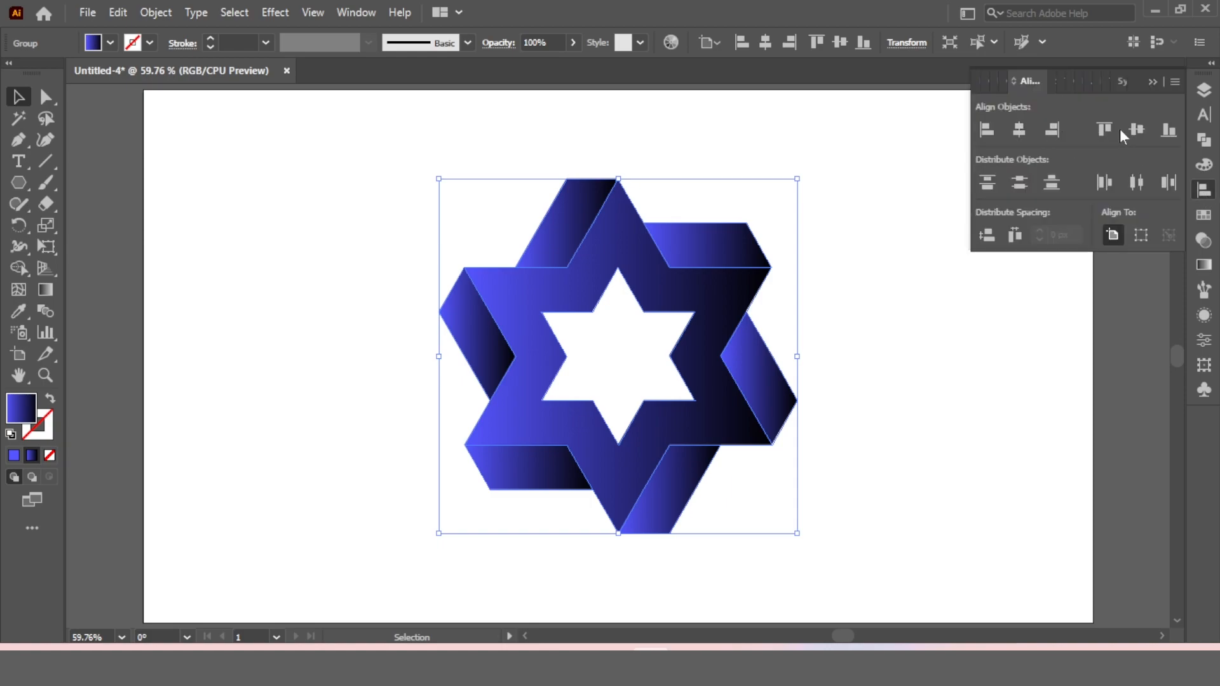
left_click(1152, 81)
left_click(1024, 129)
Step: Draw a circle with a white-to-black gradient fill and no stroke in the empty area beside the star
left_click(22, 180)
left_click(85, 224)
left_click(109, 42)
left_click(15, 110)
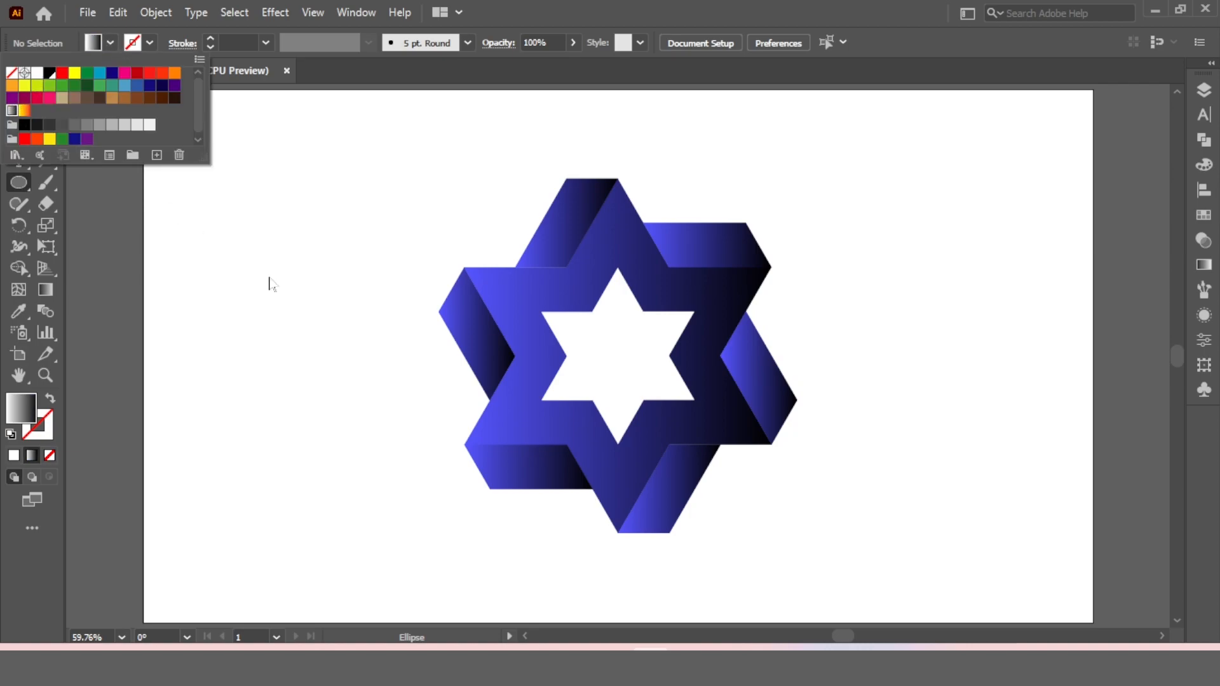
left_click(272, 283)
left_click_drag(273, 334, 317, 447)
key("v")
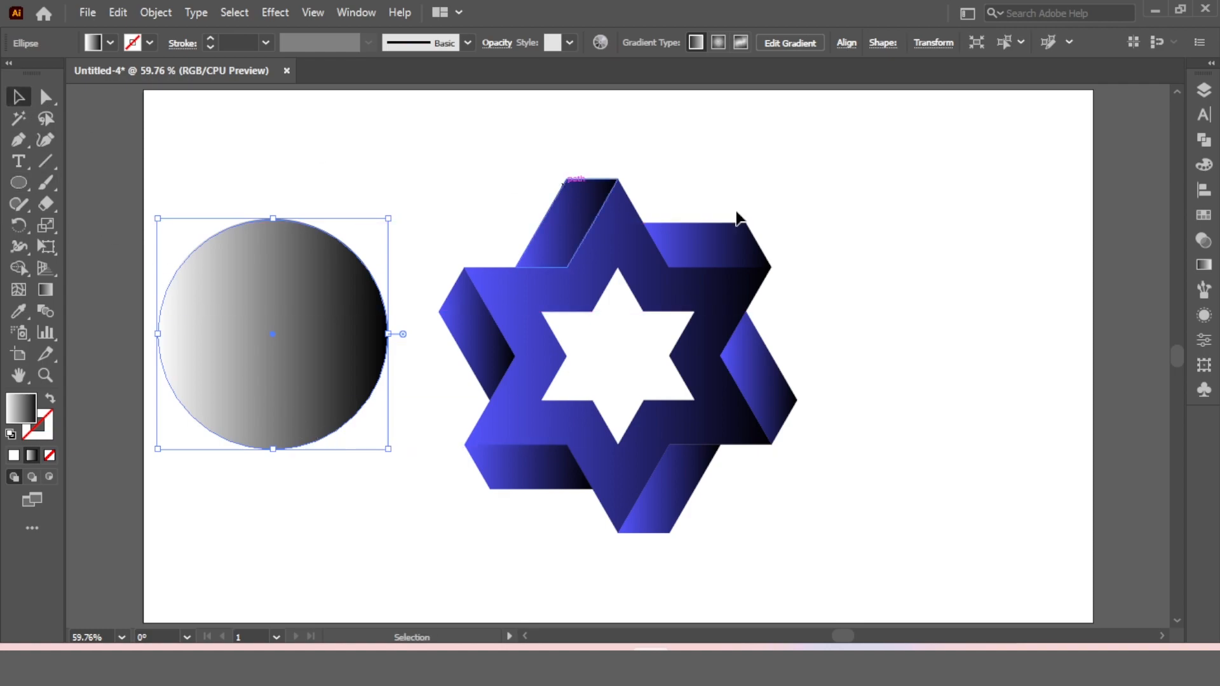
Step: Reverse the circle's gradient, set the white stop's opacity to 0%, and change the gradient type to radial
left_click(1203, 264)
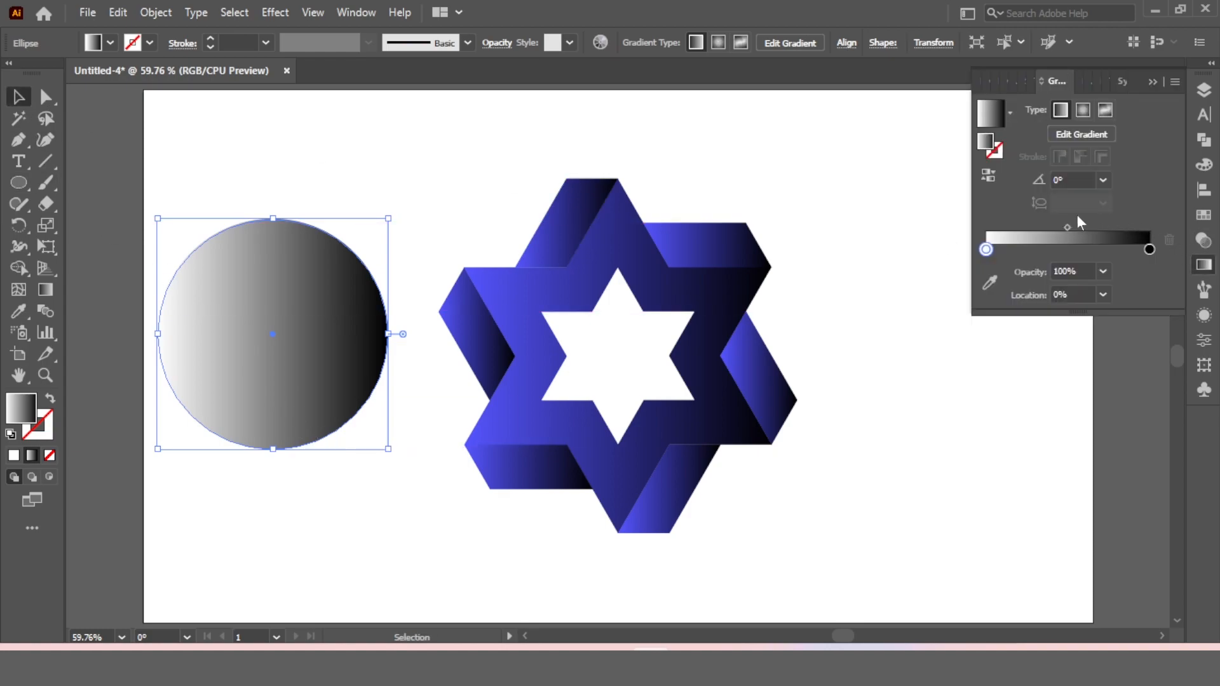
left_click(989, 180)
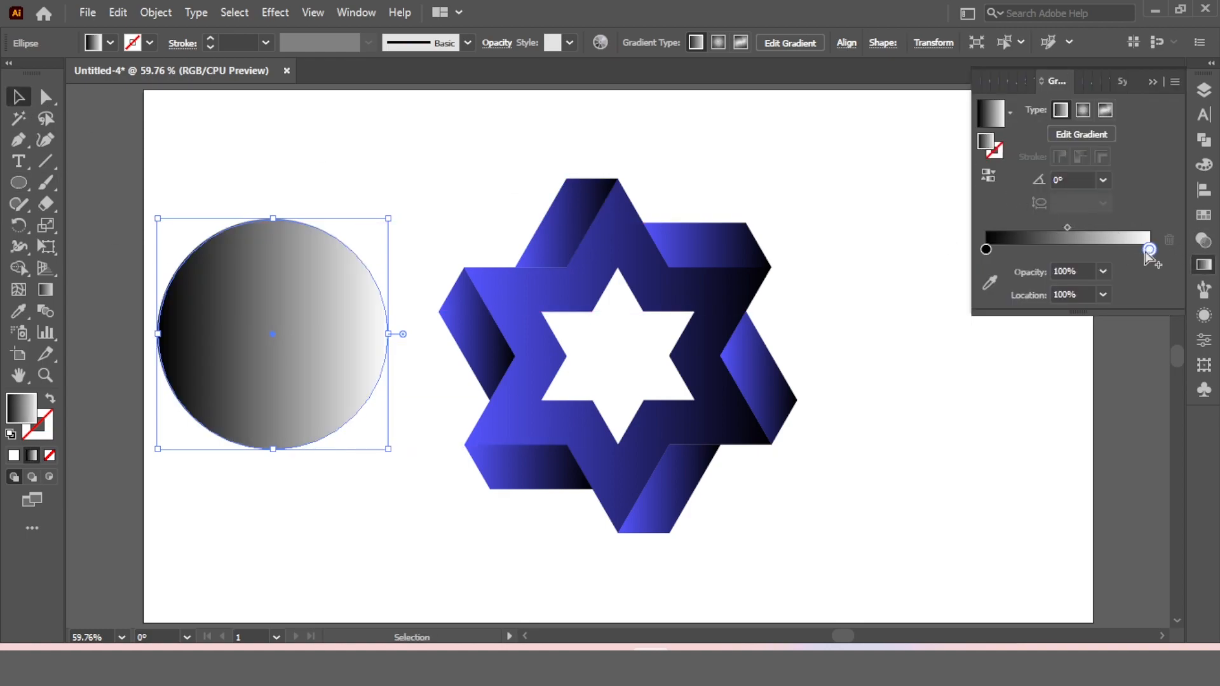
left_click(1103, 272)
left_click(1119, 289)
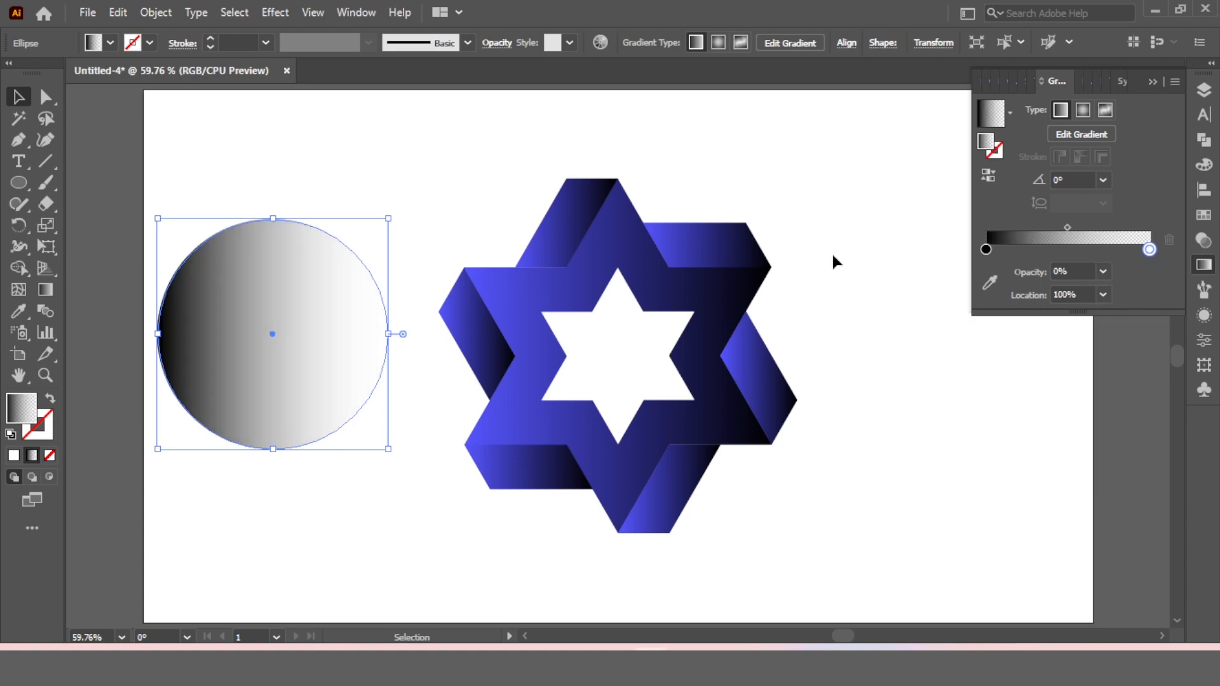
left_click(1084, 111)
Step: Flatten the circle into a thin shadow ellipse just beneath the star, and group it with the star
left_click_drag(273, 219, 274, 425)
left_click_drag(270, 438, 643, 546)
left_click_drag(851, 334, 597, 572)
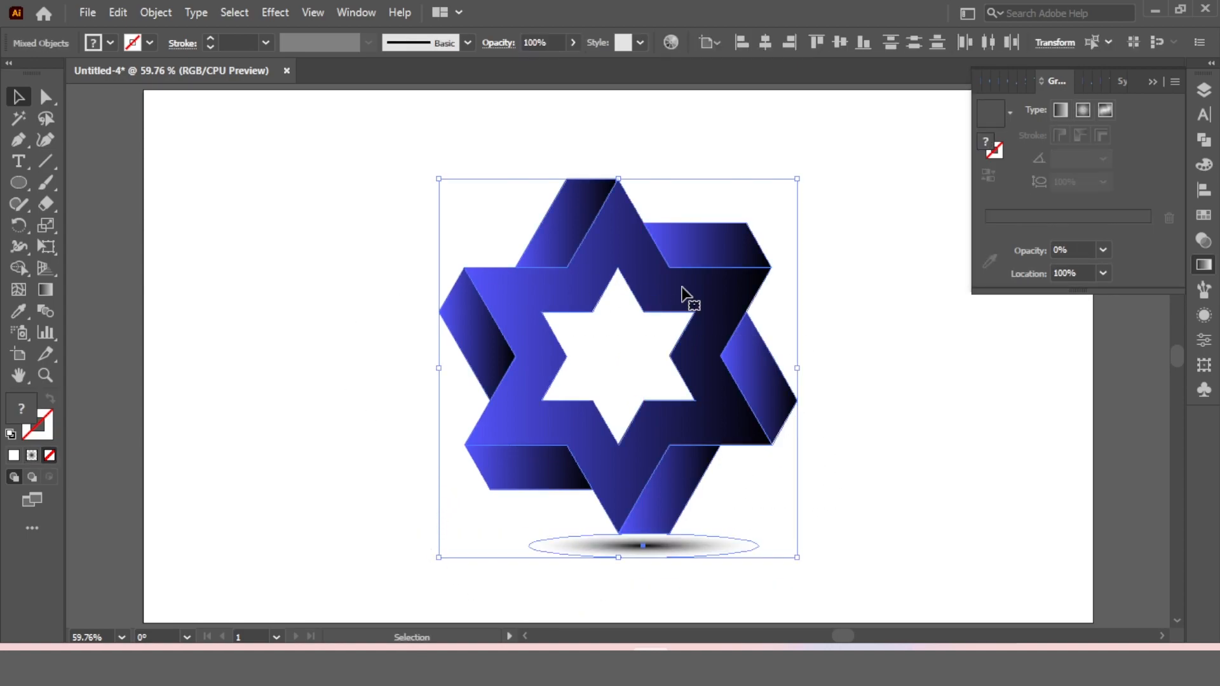
right_click(648, 260)
left_click(711, 401)
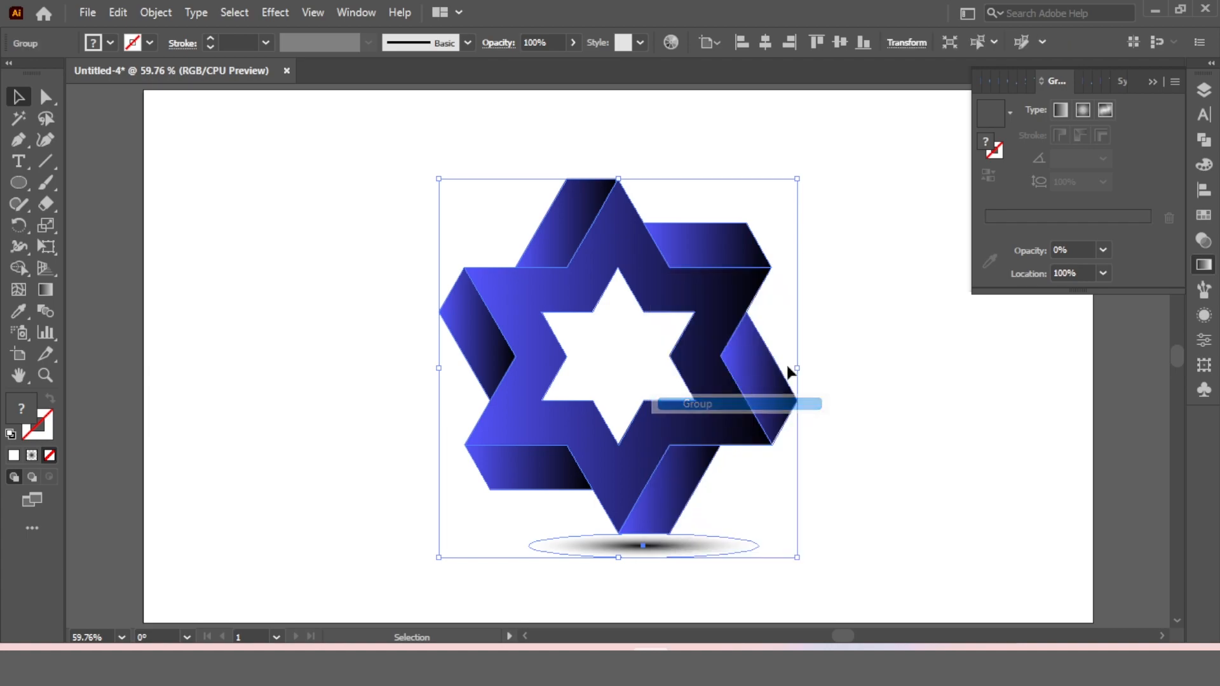
Step: Center the grouped star and shadow horizontally and vertically on the artboard, and deselect the group
left_click(1204, 190)
left_click(1050, 131)
left_click(1018, 131)
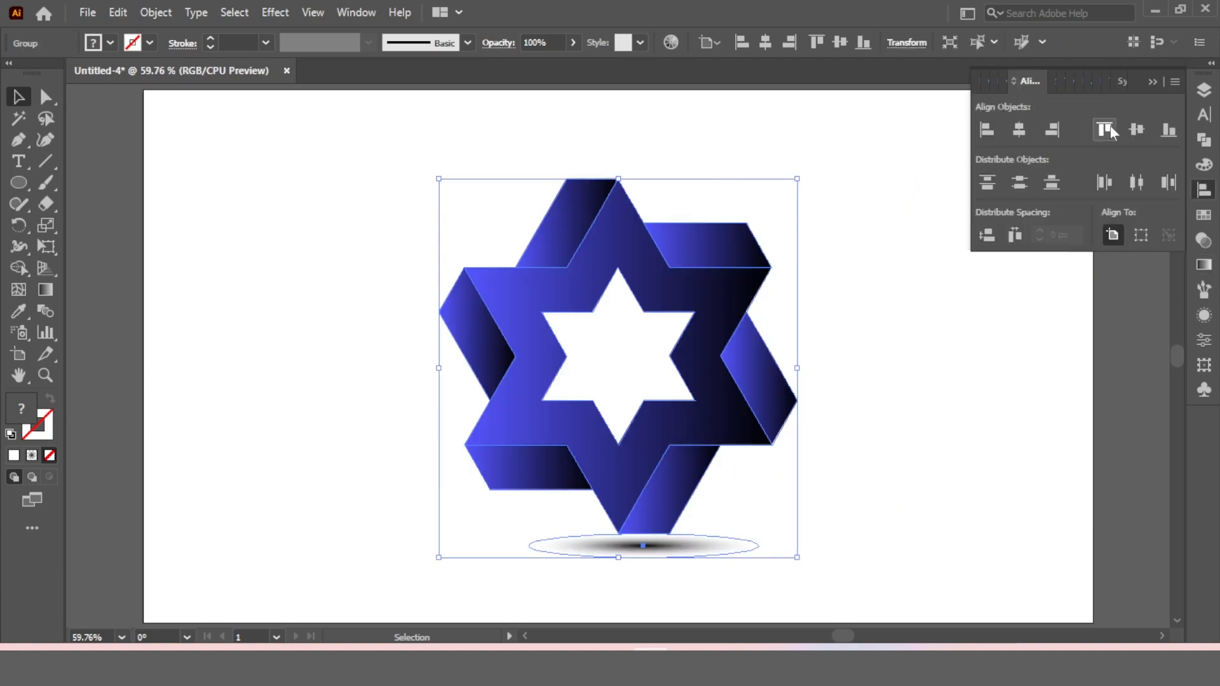
left_click(1136, 130)
left_click(1155, 84)
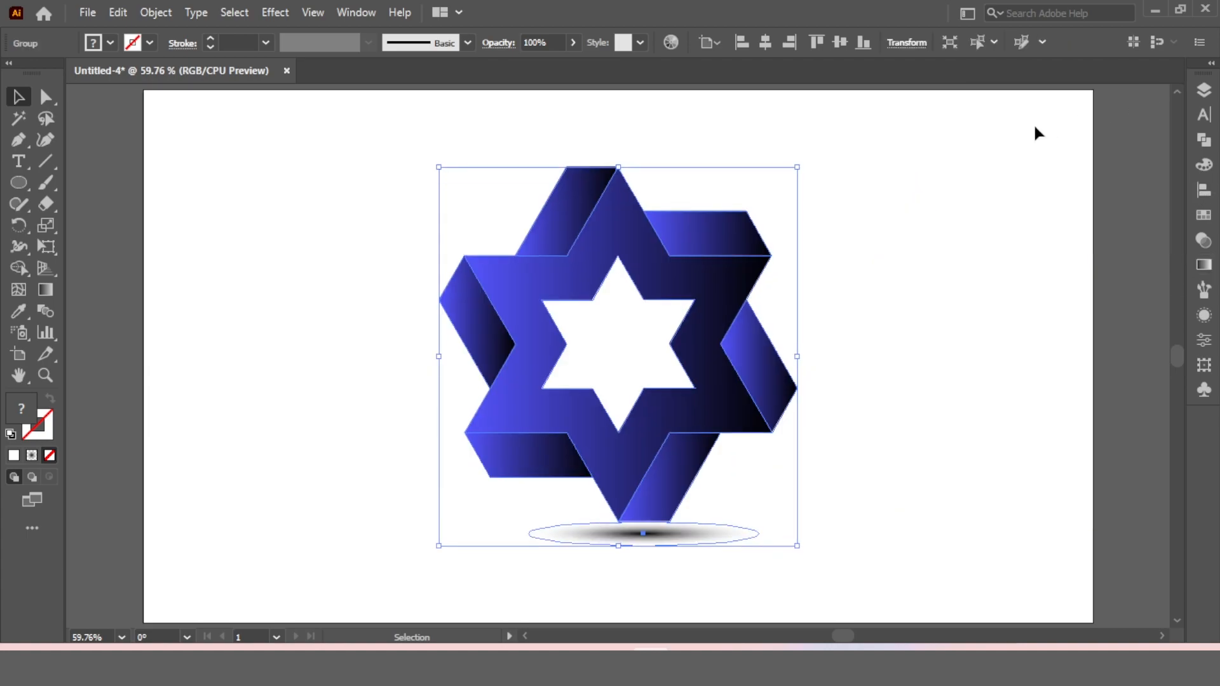
left_click(294, 203)
Step: Draw a white rectangle with no stroke that covers the entire artboard
left_click_drag(29, 181, 64, 183)
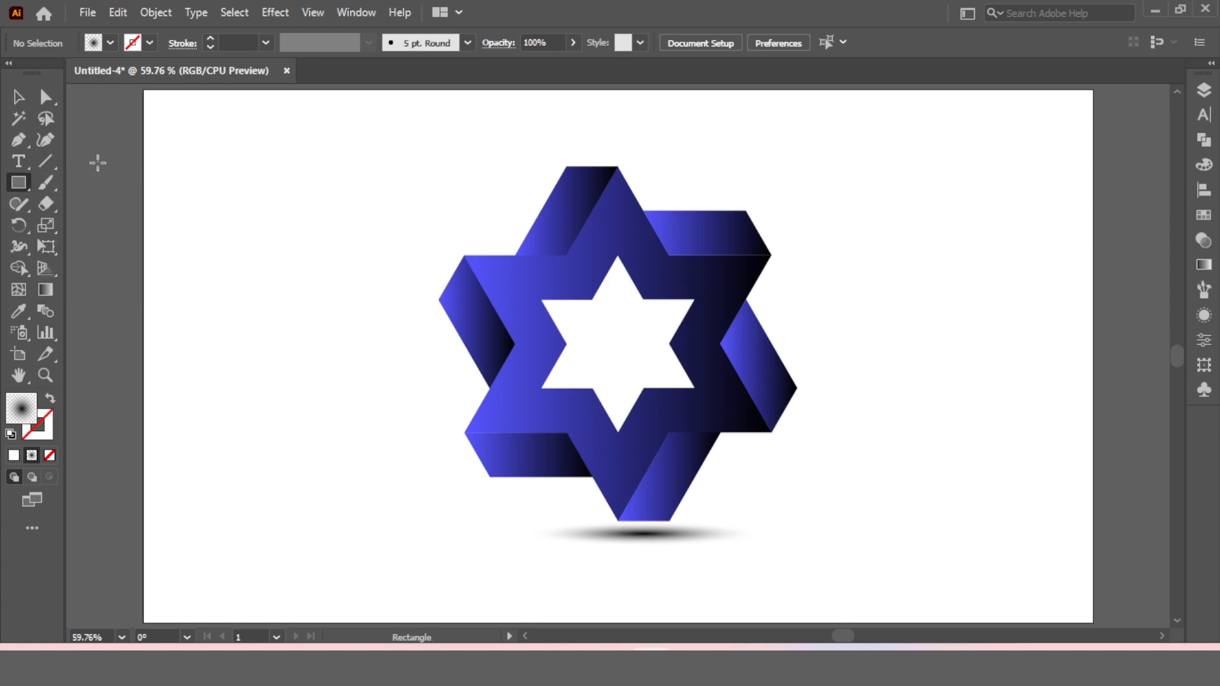
left_click(111, 43)
left_click(38, 73)
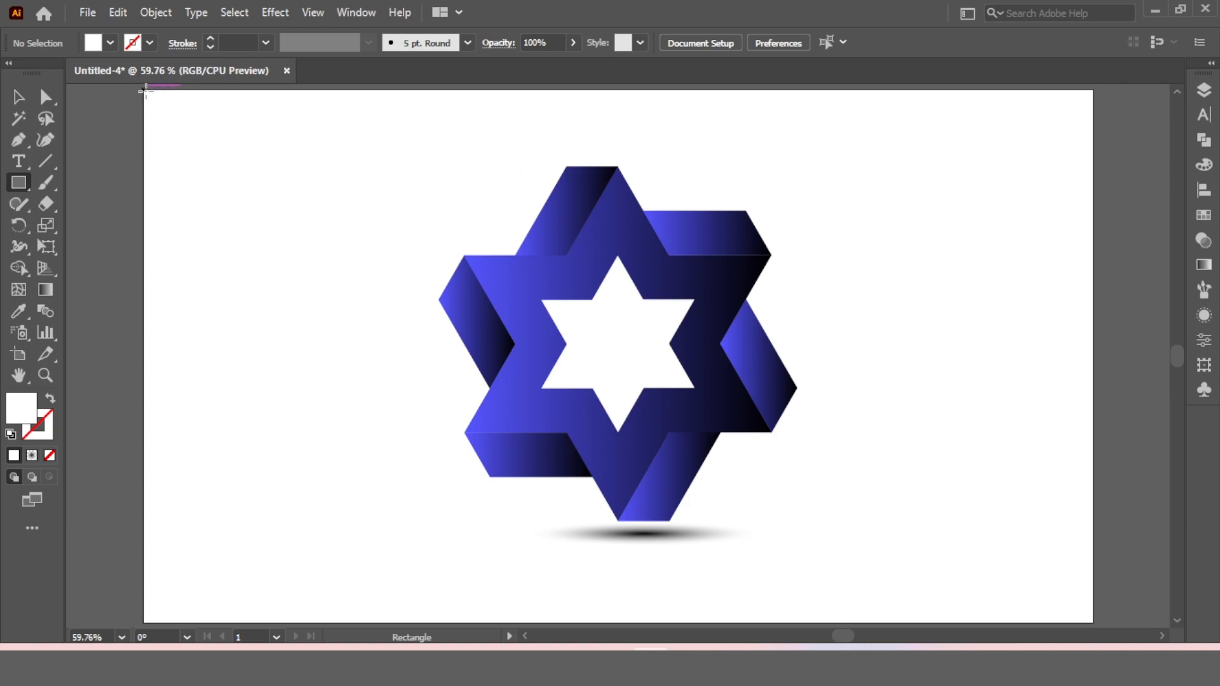
left_click_drag(145, 90, 1093, 612)
left_click(21, 99)
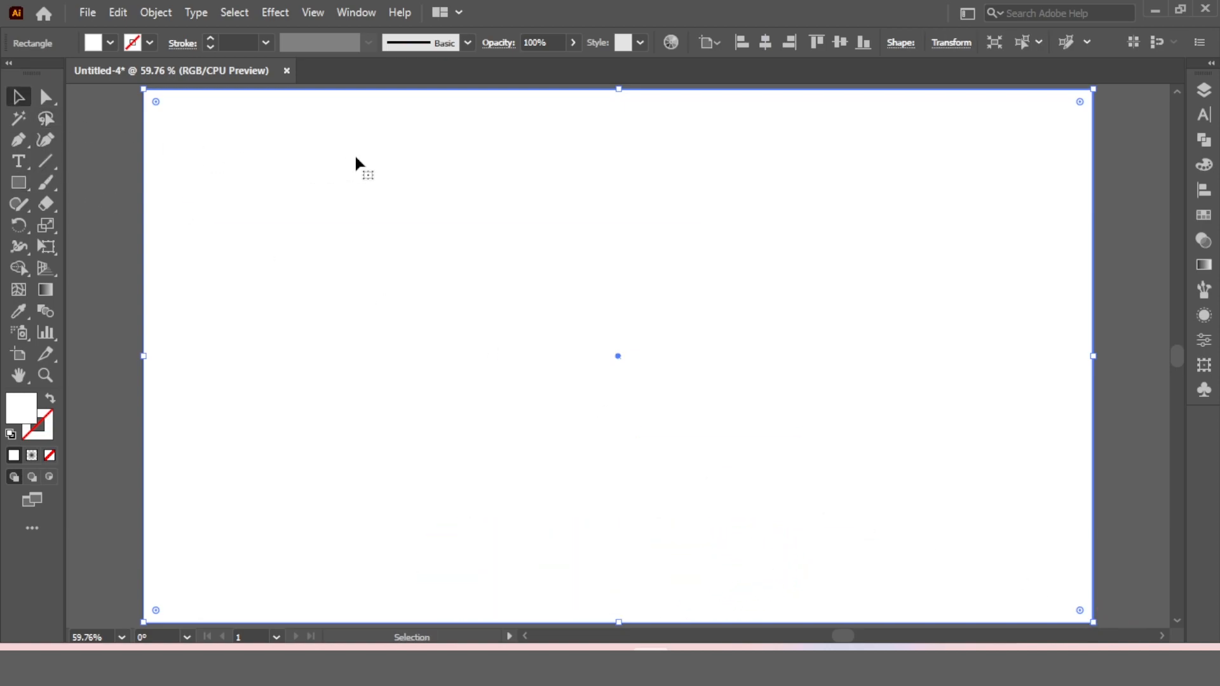
Step: Send the white background rectangle to the back, behind the star
right_click(354, 161)
mouse_move(522, 495)
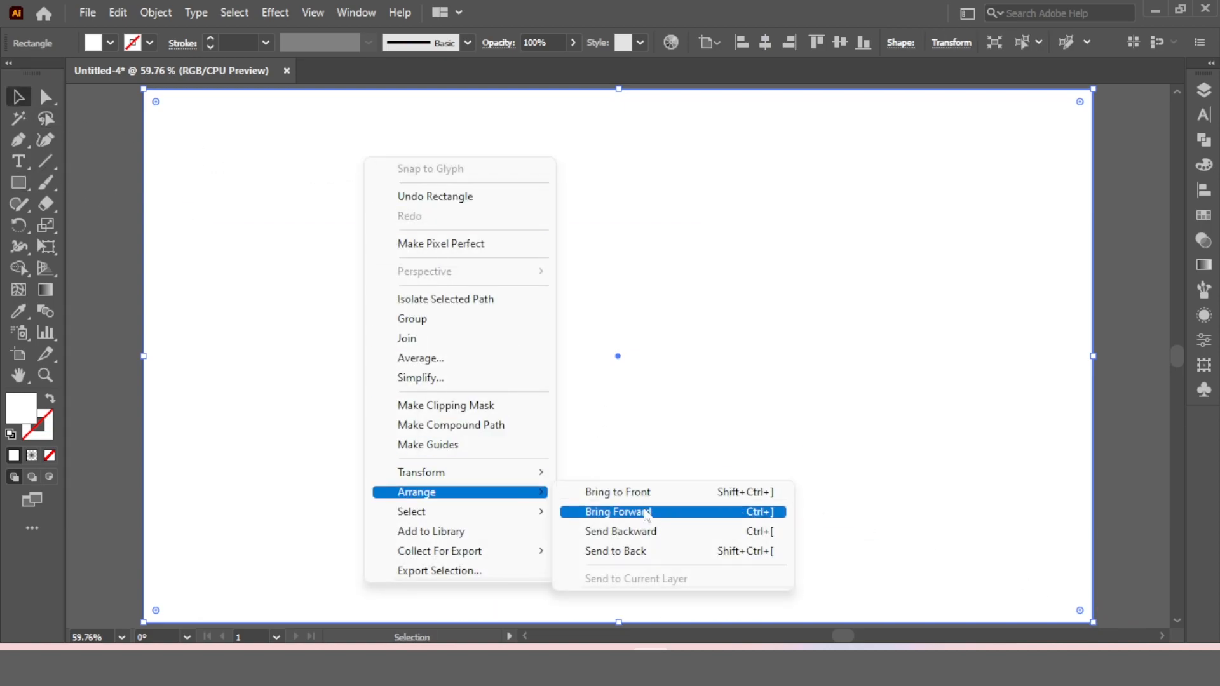
left_click(675, 552)
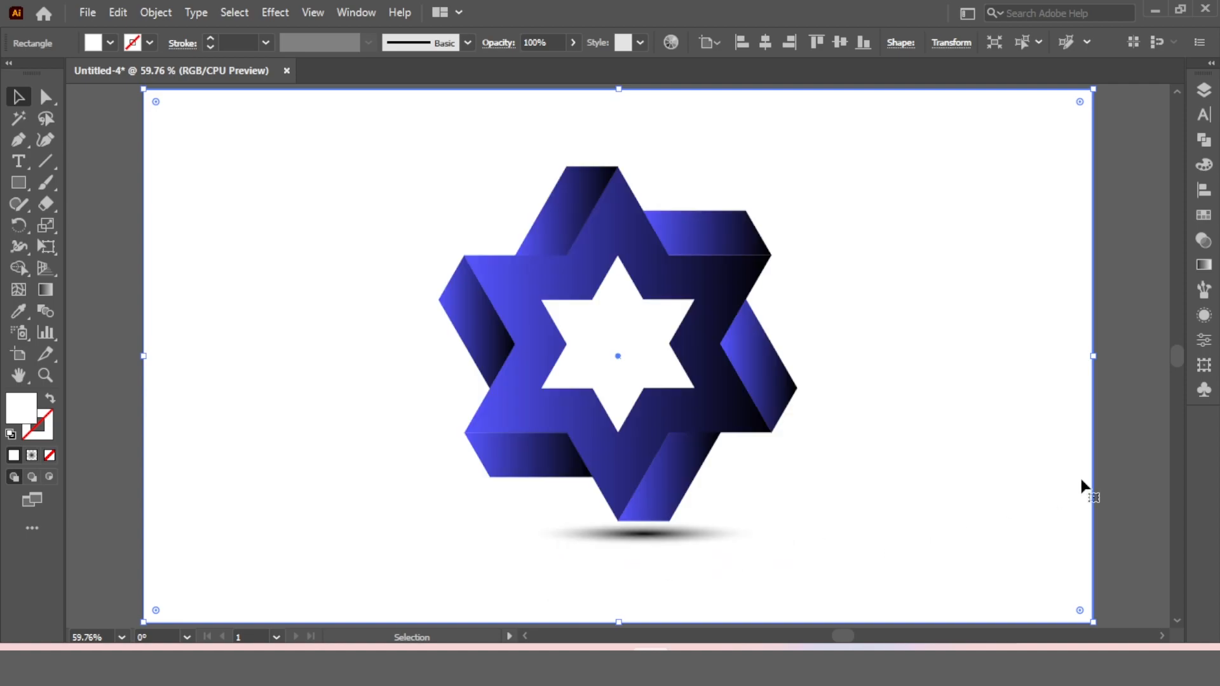
Step: Center the background rectangle and the star group on the artboard, and deselect everything
left_click_drag(1144, 234, 749, 343)
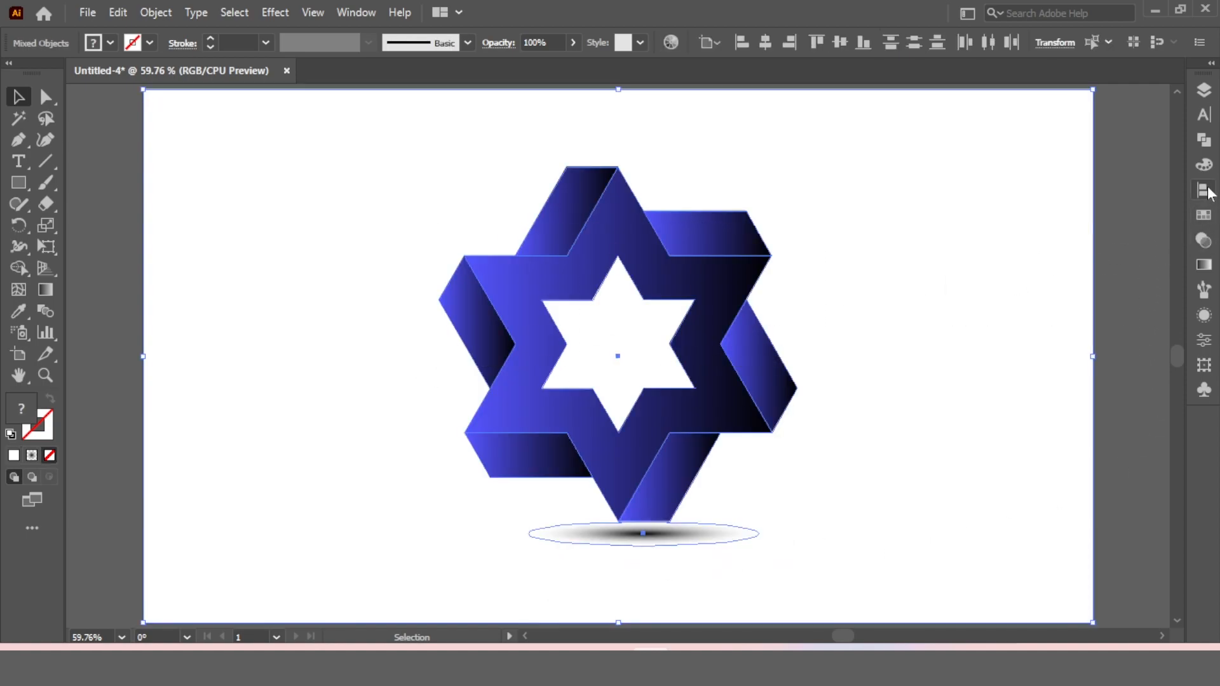
left_click(1204, 189)
left_click(1020, 131)
left_click(1136, 130)
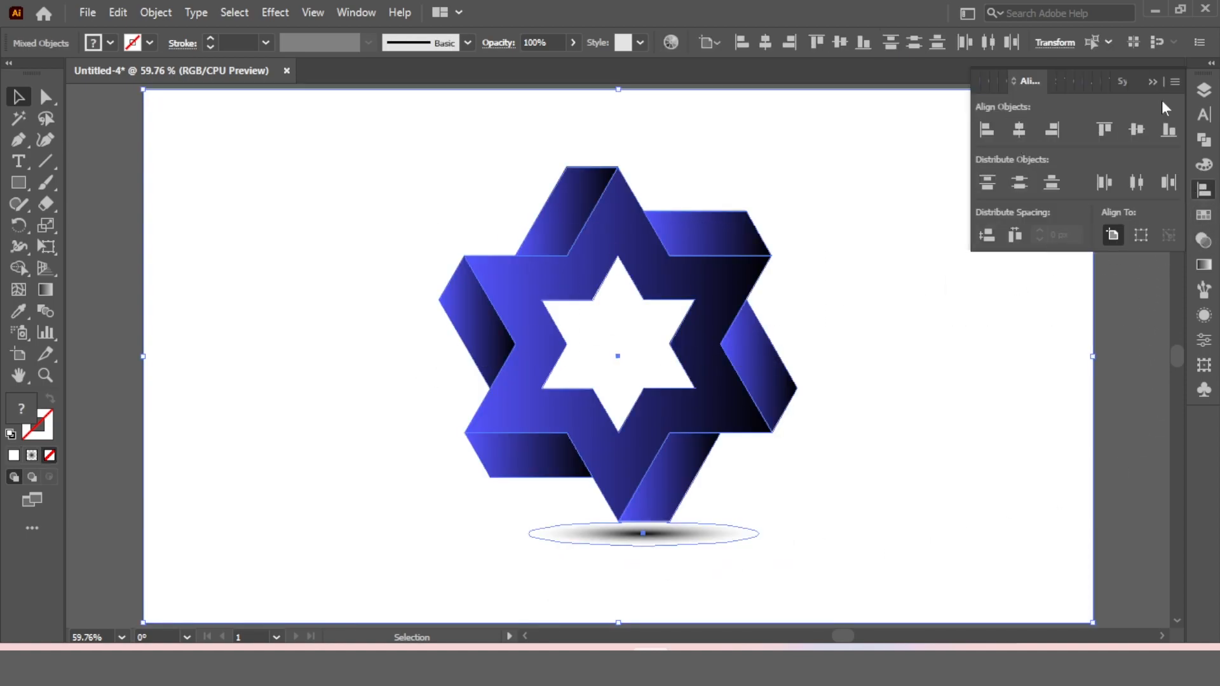
left_click(1151, 83)
left_click(1146, 89)
key("a")
key("v")
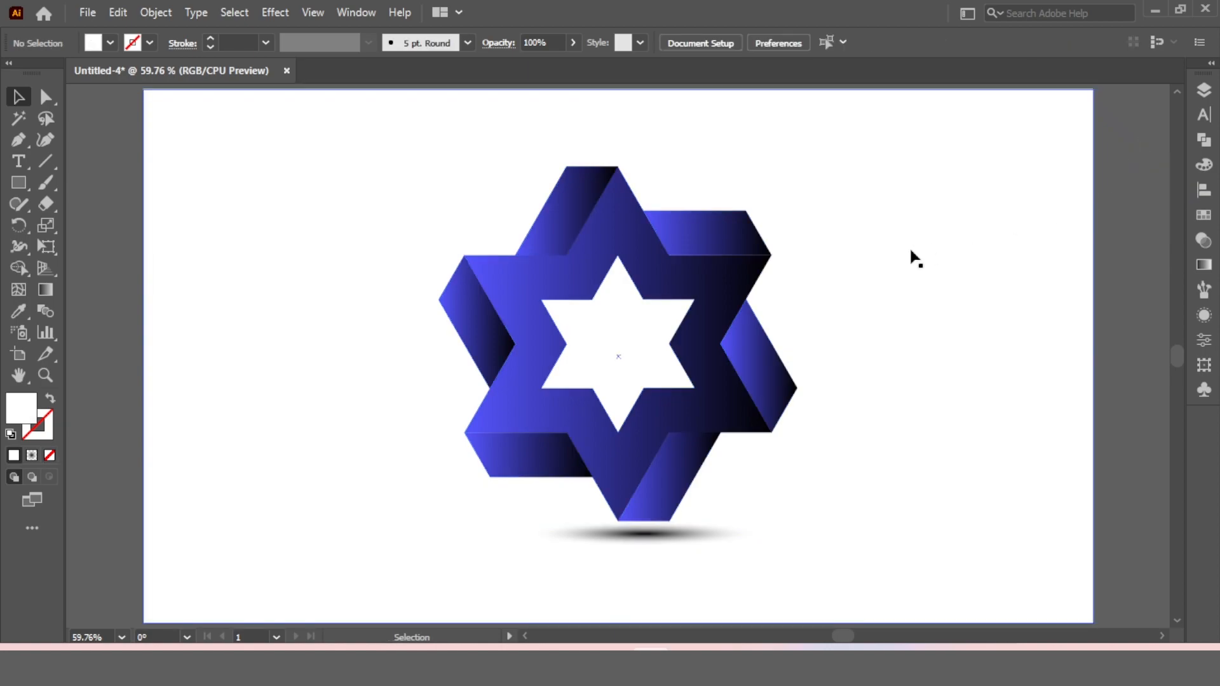